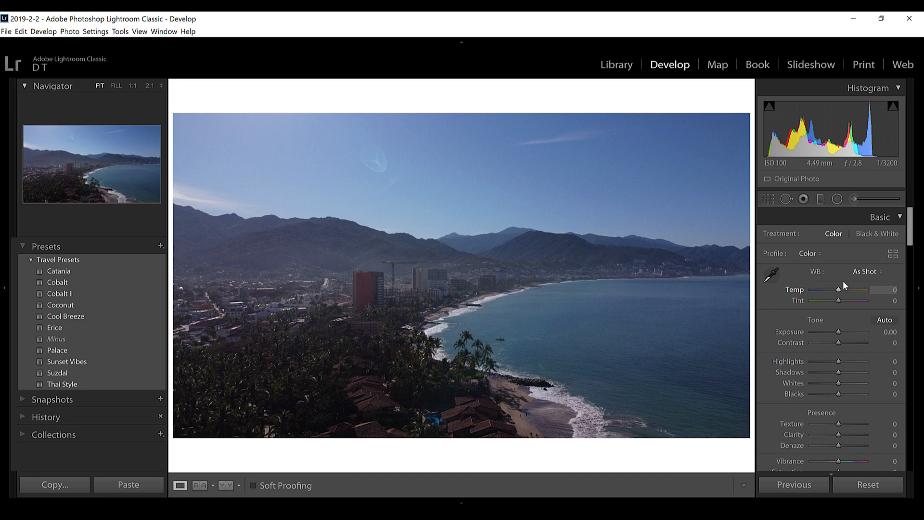
# Crop the photo slightly from its upper-right corner, keeping the original aspect ratio.
pyautogui.press('r')
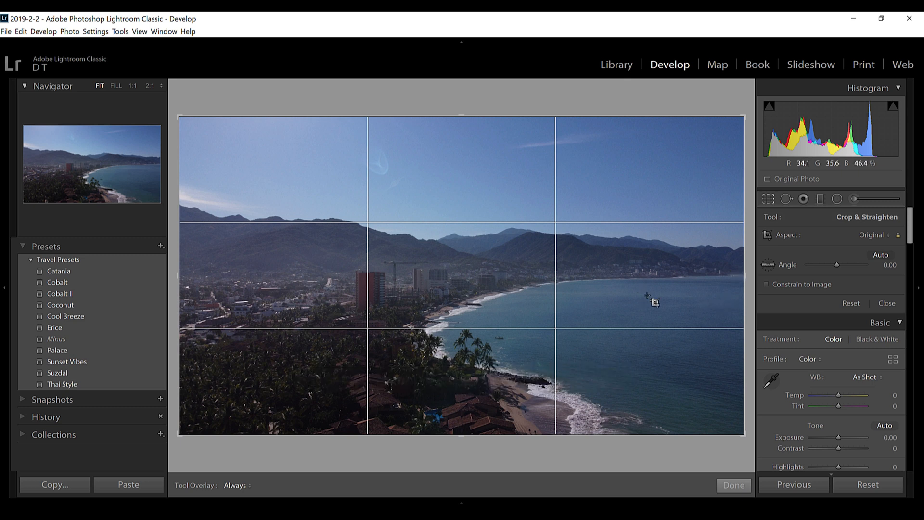
pyautogui.press('r')
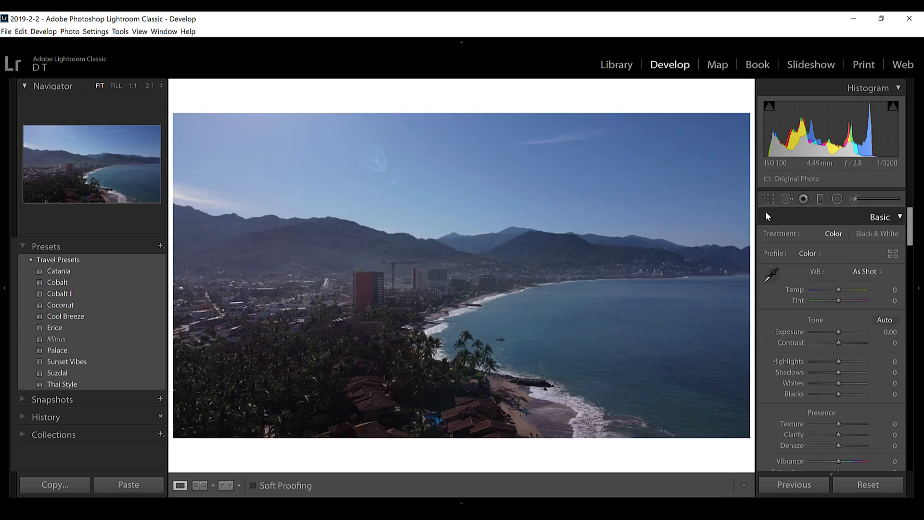
pyautogui.press('r')
pyautogui.moveTo(733, 123); pyautogui.dragTo(730, 125)
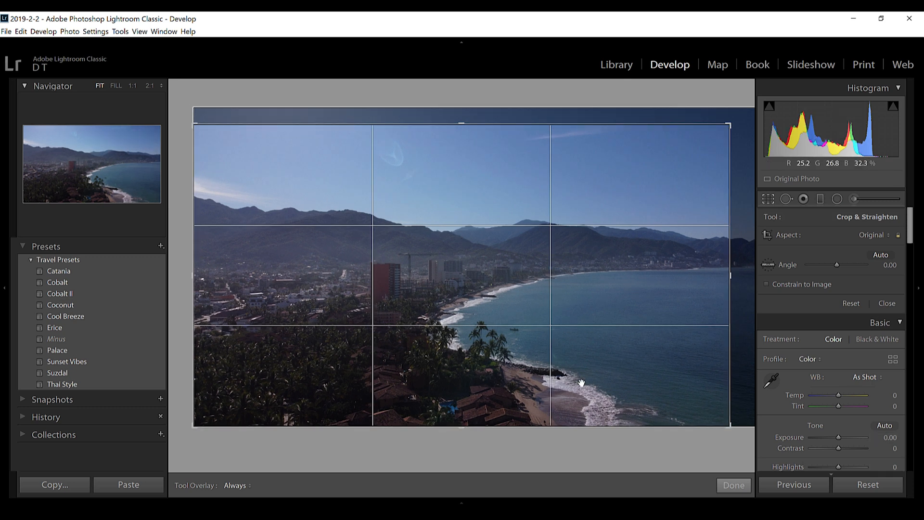
pyautogui.press('Return')
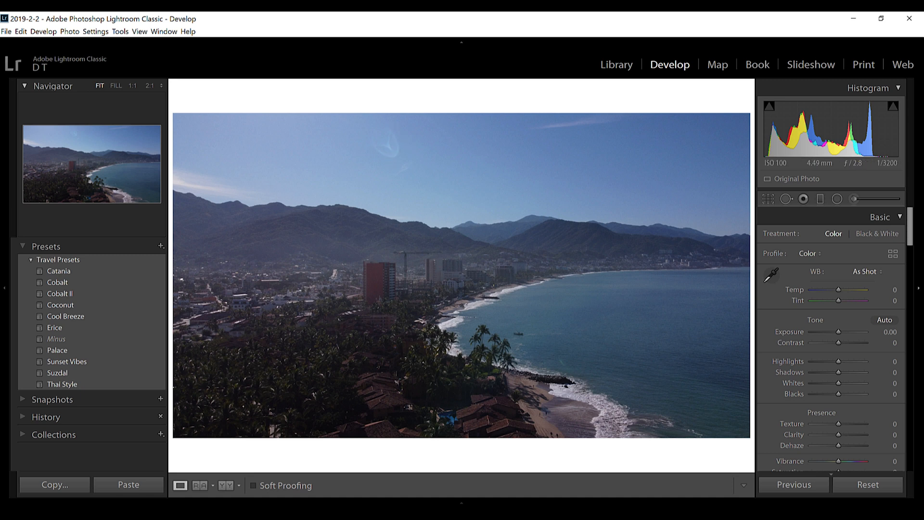
# Remove the lens flare spot in the sky with the Spot Removal tool in Heal mode, size 87, feather 40, opacity 100.
pyautogui.click(786, 198)
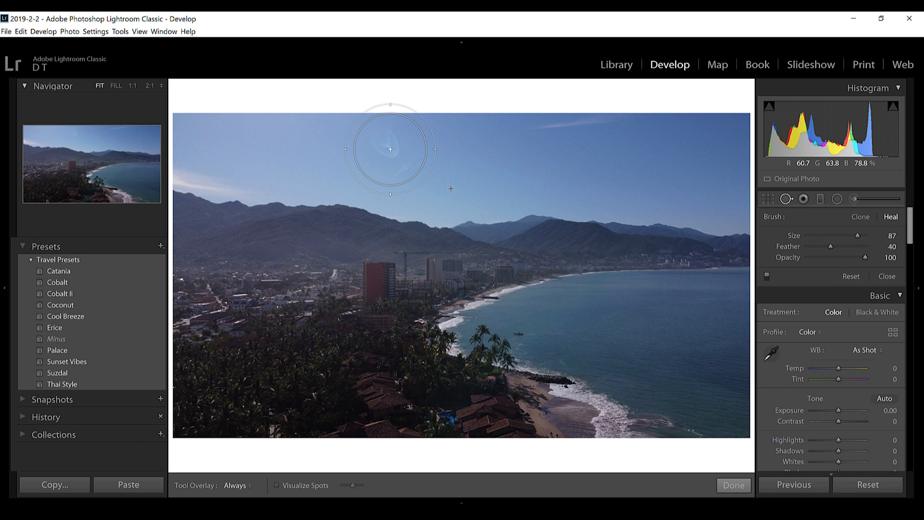
pyautogui.click(390, 150)
pyautogui.moveTo(479, 209)
pyautogui.mouseDown()
pyautogui.moveTo(482, 156)
pyautogui.moveTo(489, 161)
pyautogui.moveTo(481, 155)
pyautogui.moveTo(454, 163)
pyautogui.moveTo(470, 165)
pyautogui.moveTo(324, 146)
pyautogui.mouseUp()
pyautogui.press('q')
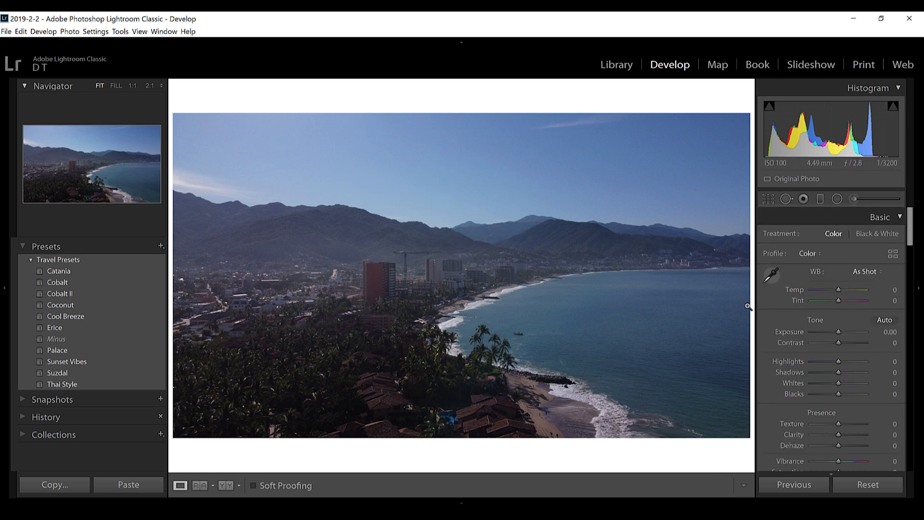
# Warm the white balance by setting Temp to +13.
pyautogui.scroll(-2, 774, 327)
pyautogui.scroll(2, 785, 316)
pyautogui.moveTo(839, 289); pyautogui.dragTo(841, 289)
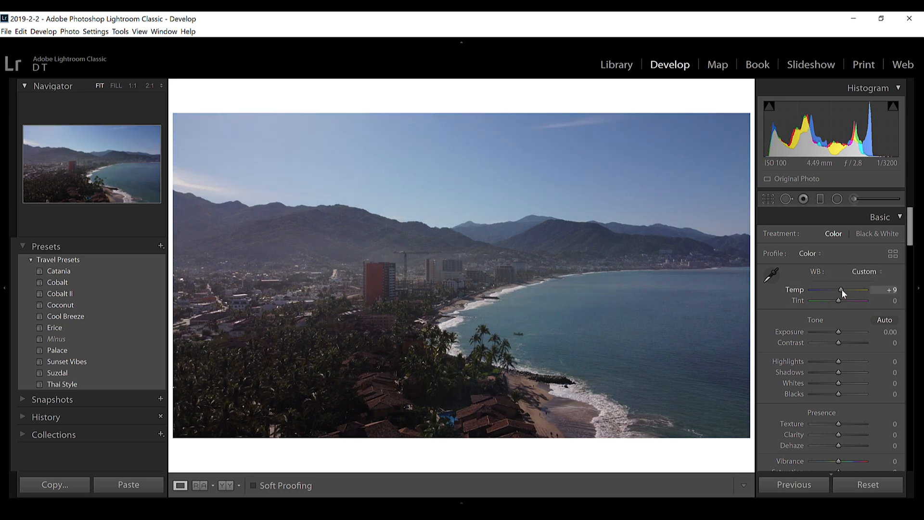
pyautogui.moveTo(841, 291); pyautogui.dragTo(844, 294)
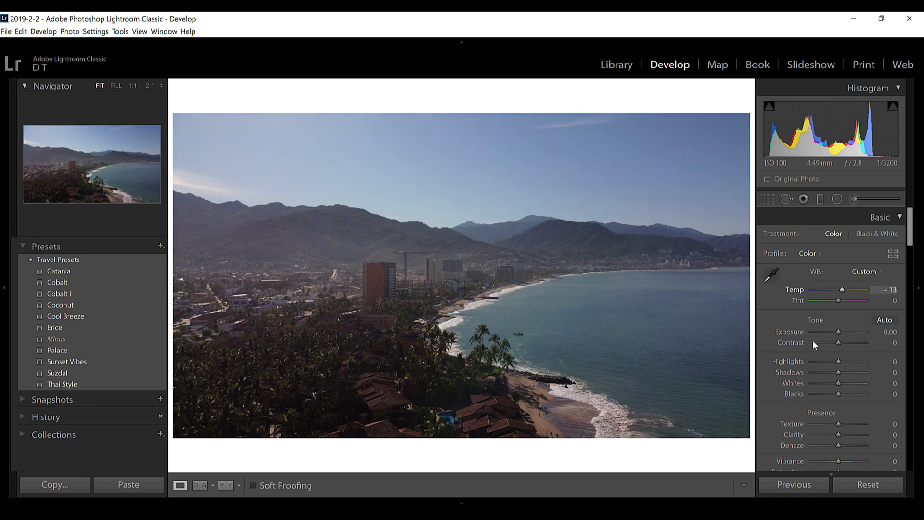
# Adjust the photo's tone with Exposure -0.13, Highlights -54 and Shadows +16.
pyautogui.scroll(-3, 786, 320)
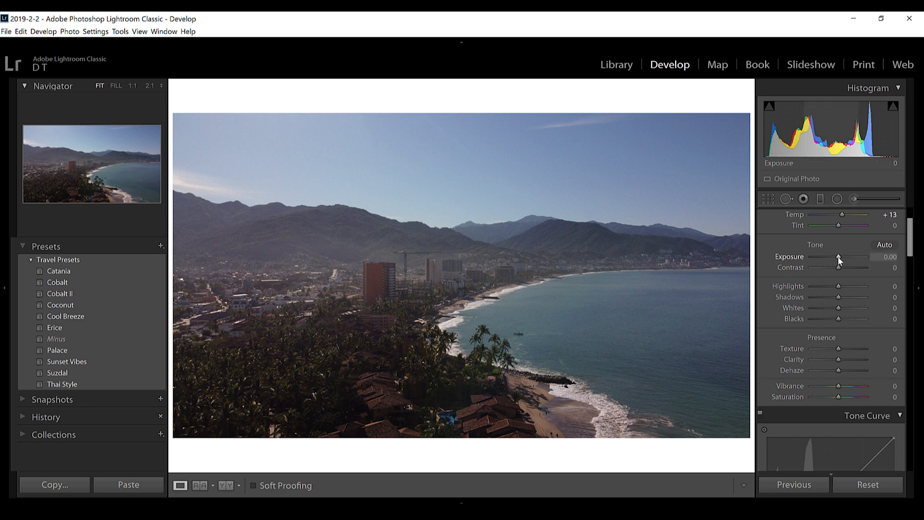
pyautogui.scroll(-2, 836, 257)
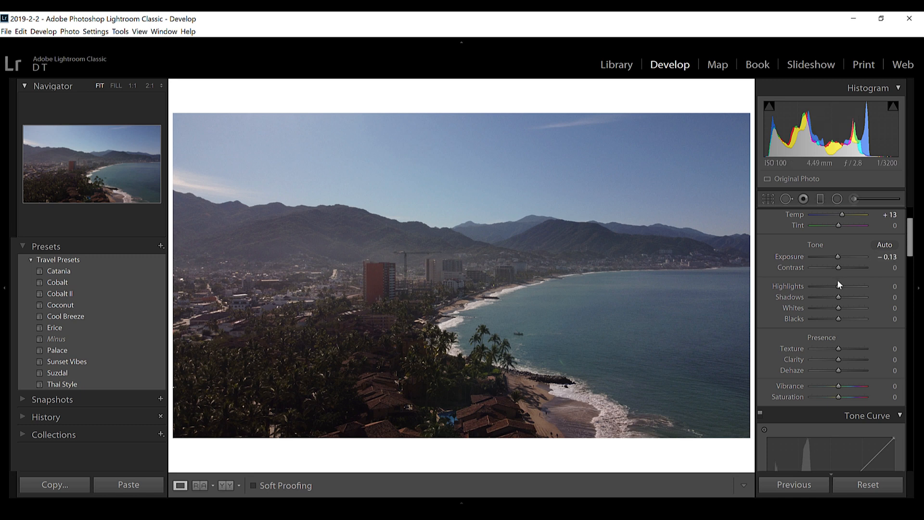
pyautogui.moveTo(837, 286)
pyautogui.mouseDown()
pyautogui.moveTo(823, 287)
pyautogui.moveTo(842, 297)
pyautogui.mouseUp()
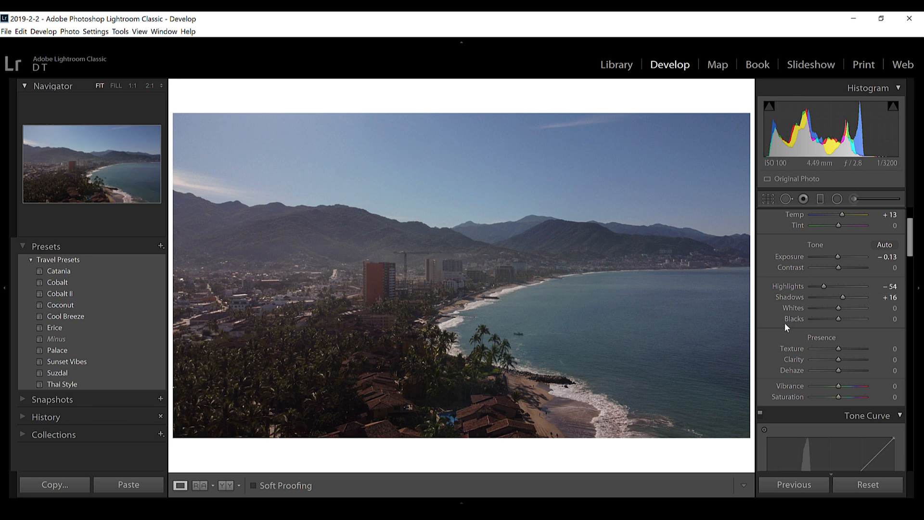
# Add three control points to the RGB tone curve, in the shadows, midtones and highlights.
pyautogui.scroll(-3, 780, 317)
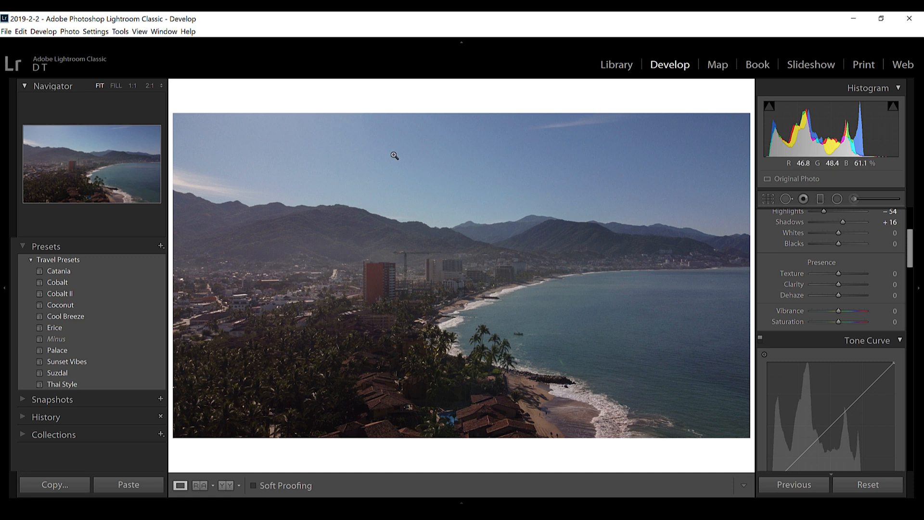
pyautogui.scroll(3, 773, 288)
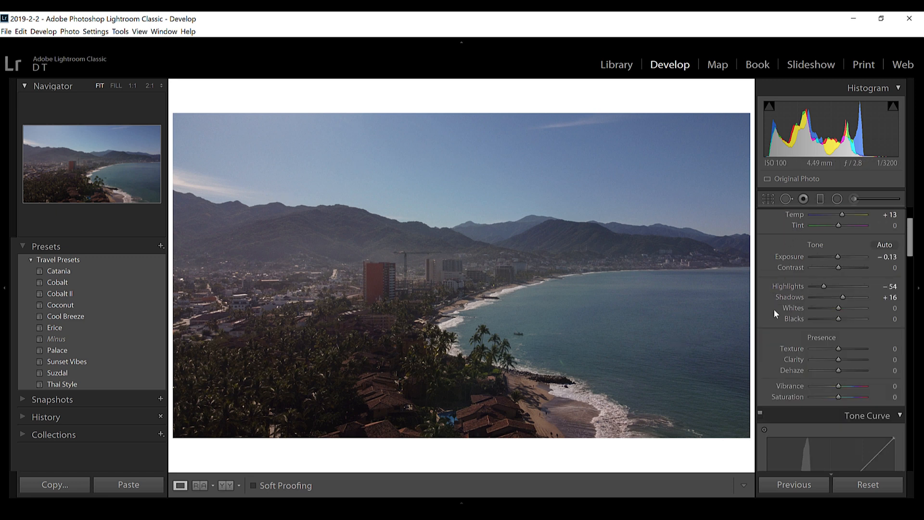
pyautogui.scroll(-10, 775, 313)
pyautogui.scroll(5, 801, 325)
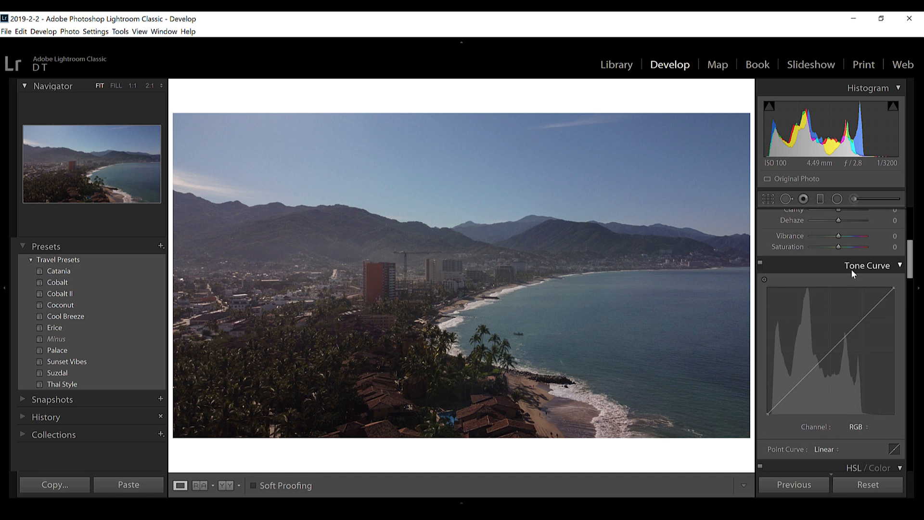
pyautogui.click(799, 383)
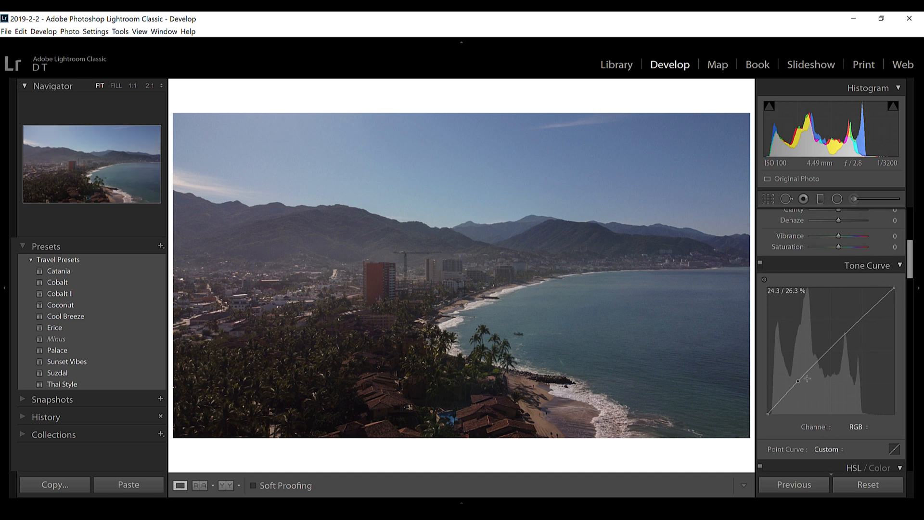
pyautogui.click(829, 352)
pyautogui.click(863, 319)
# Shape the RGB curve by lowering the shadow and highlight points slightly, raising the black endpoint and pulling the white endpoint inward.
pyautogui.moveTo(863, 320); pyautogui.dragTo(862, 326)
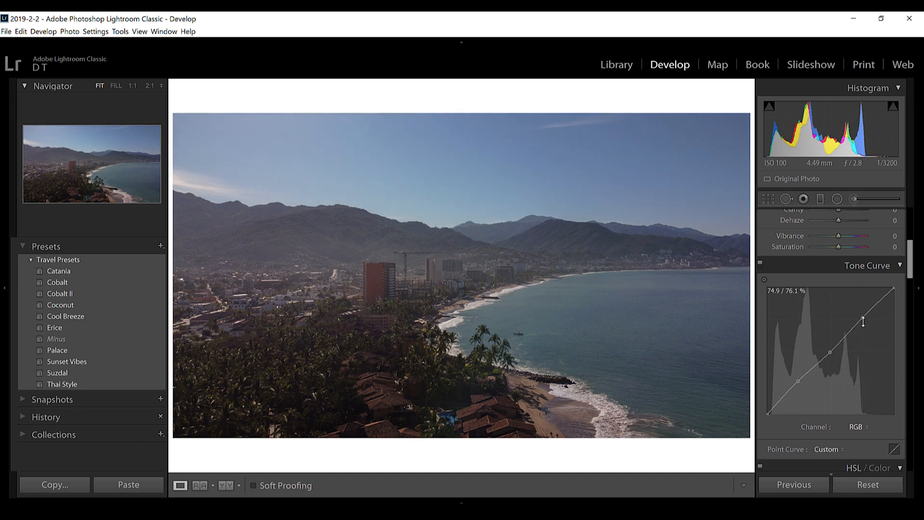
pyautogui.moveTo(798, 383); pyautogui.dragTo(798, 385)
pyautogui.moveTo(770, 414); pyautogui.dragTo(765, 411)
pyautogui.moveTo(865, 319); pyautogui.dragTo(863, 323)
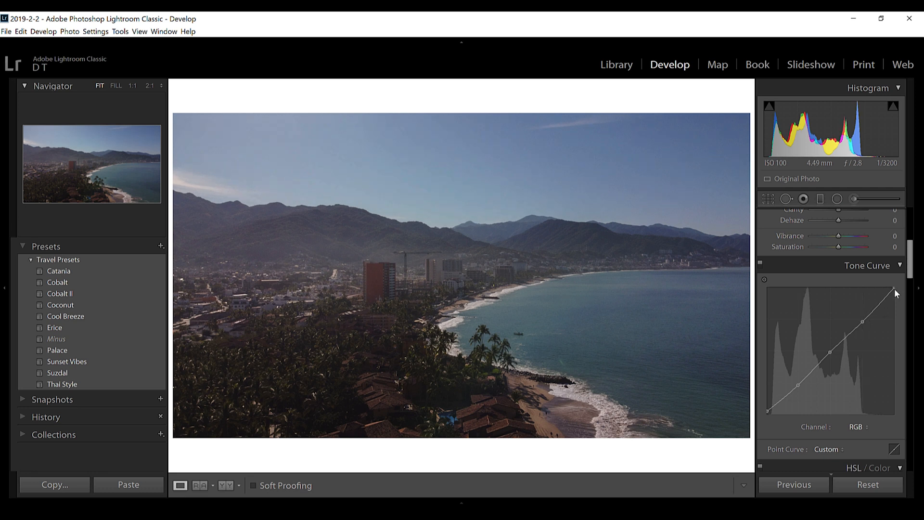
pyautogui.moveTo(894, 288); pyautogui.dragTo(889, 288)
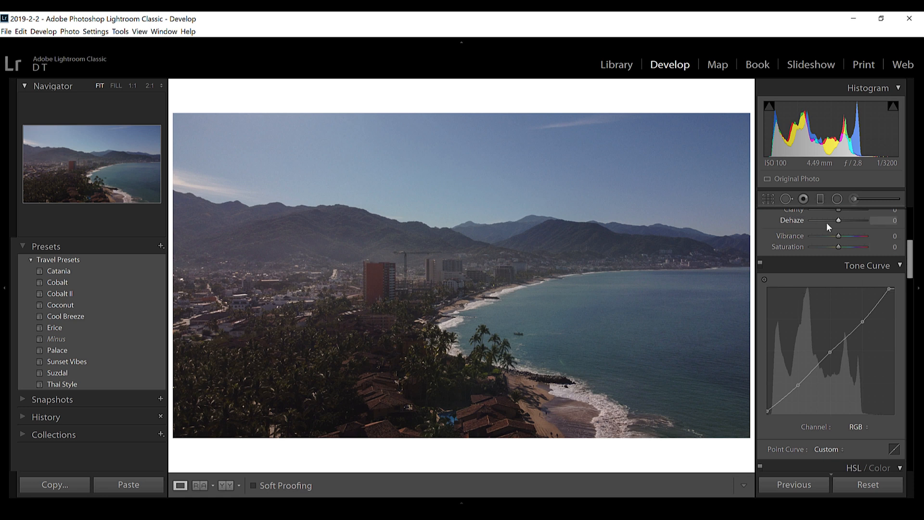
# Set the white balance Tint to +4.
pyautogui.scroll(5, 793, 219)
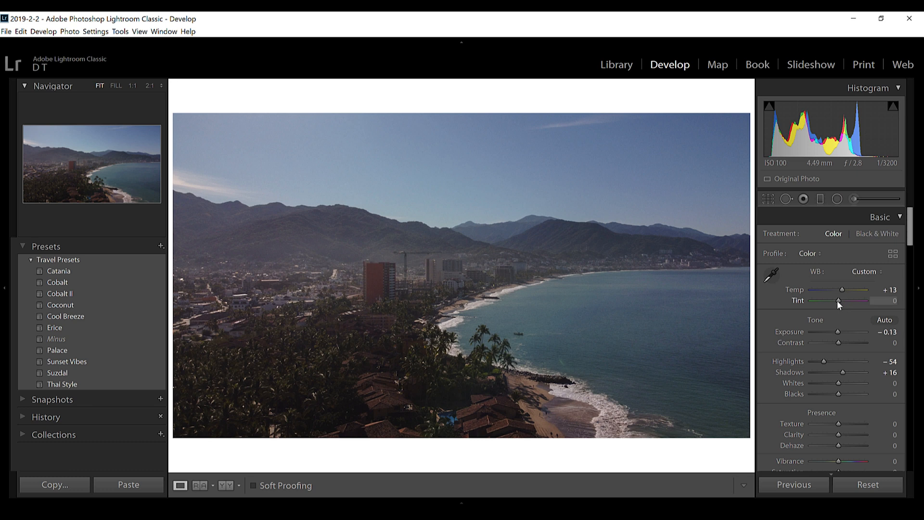
pyautogui.scroll(2, 839, 301)
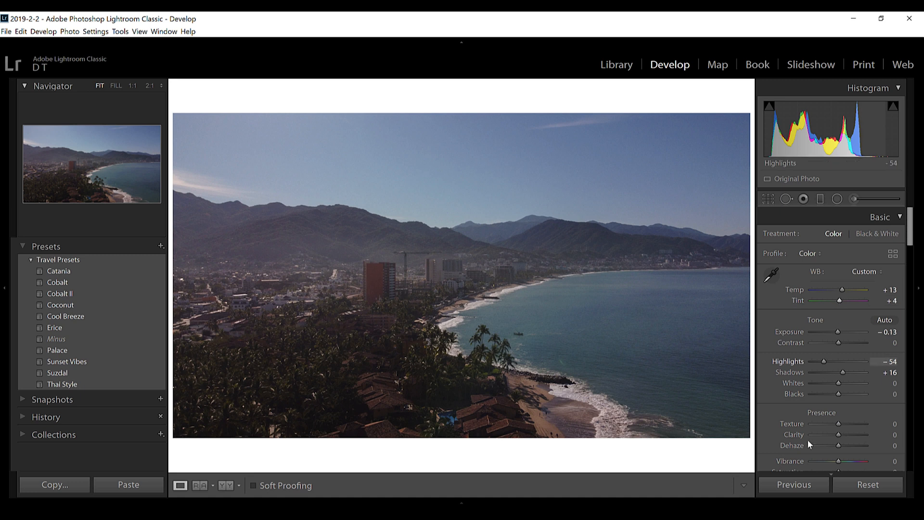
# Apply a diagonal graduated filter from the photo's lower-left corner with Temp 0, Contrast -4, Shadows 33 and Texture 9.
pyautogui.click(821, 200)
pyautogui.moveTo(177, 446); pyautogui.dragTo(361, 74)
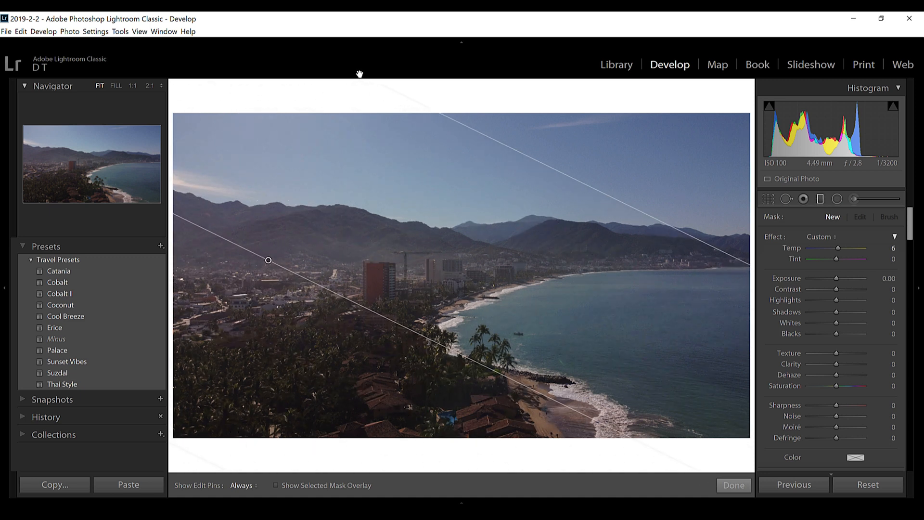
pyautogui.click(835, 289)
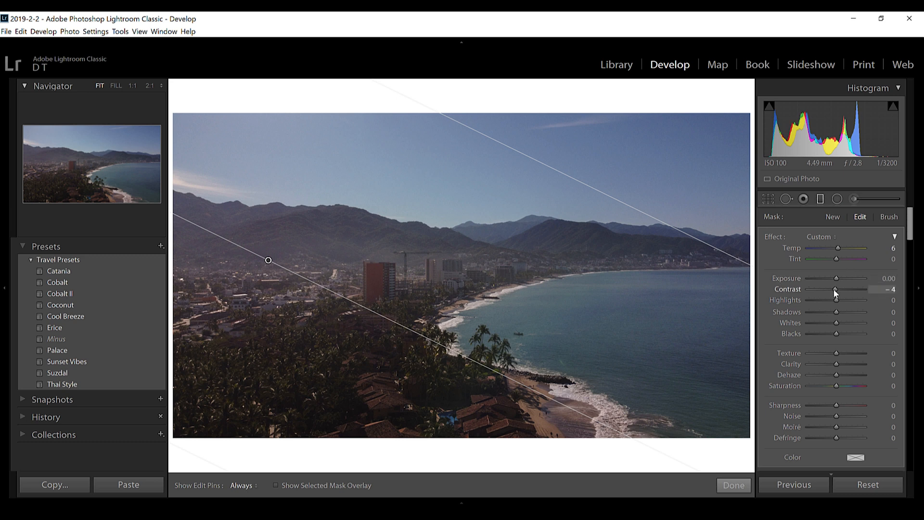
pyautogui.doubleClick(838, 248)
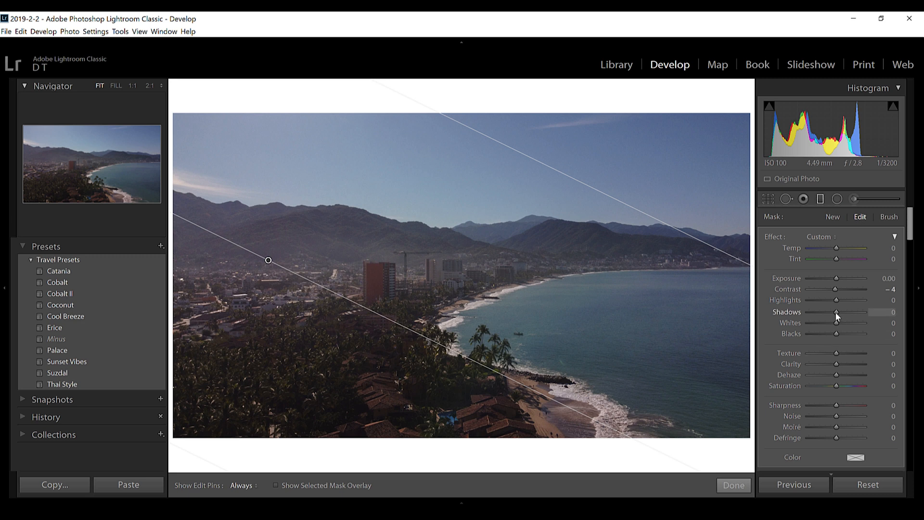
pyautogui.moveTo(837, 313); pyautogui.dragTo(845, 311)
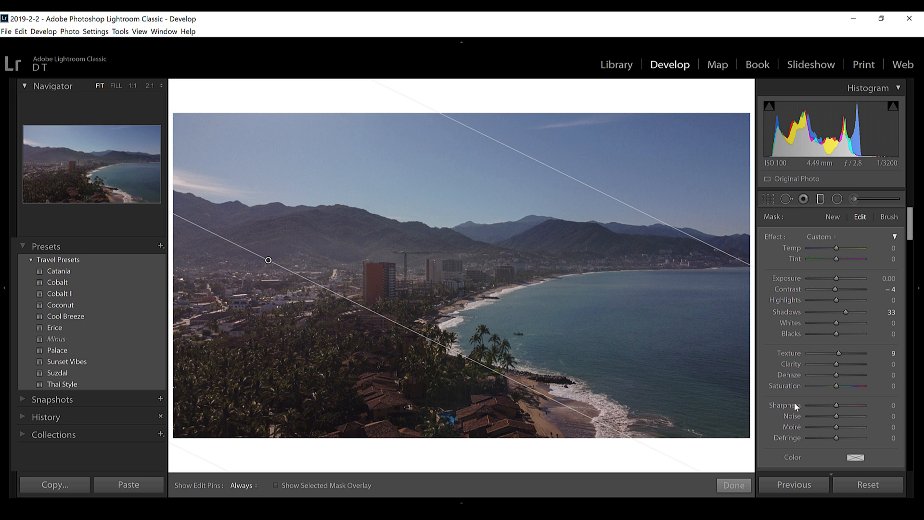
pyautogui.press('m')
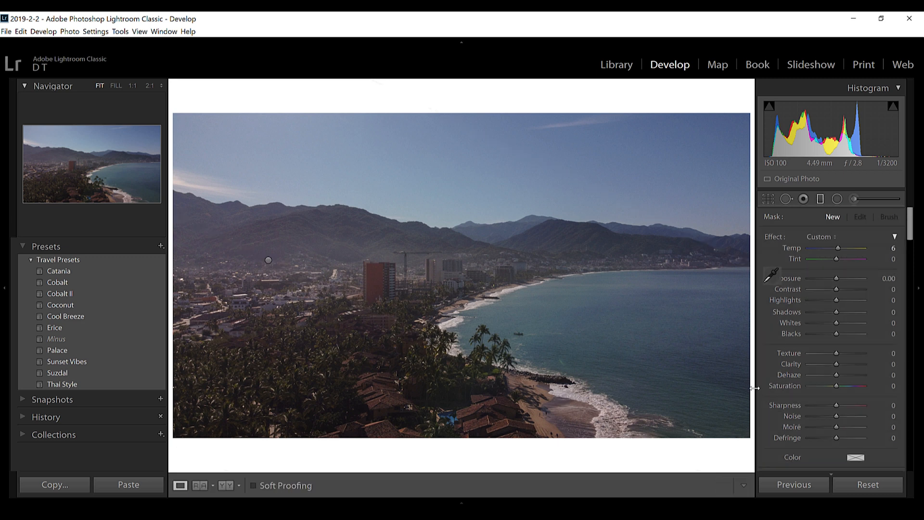
# Apply a second graduated filter from the top of the sky downward with Temp 0 and Dehaze 17.
pyautogui.click(821, 198)
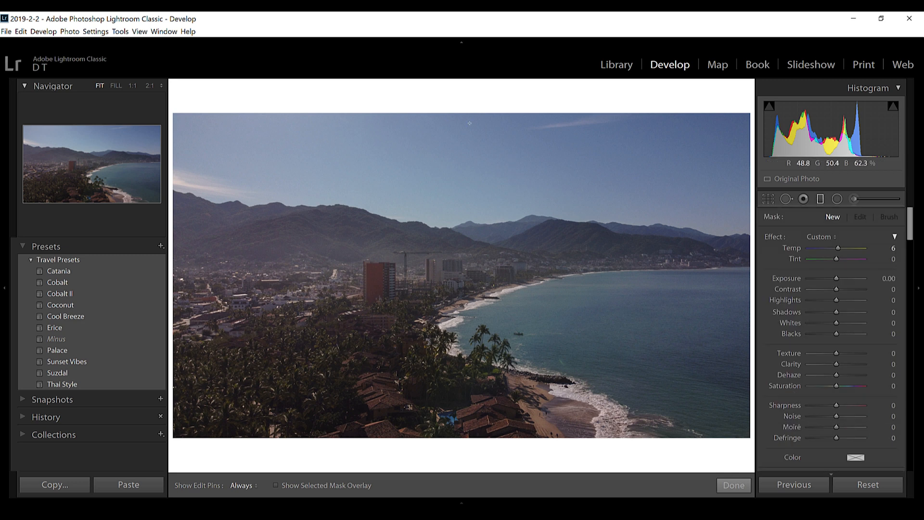
pyautogui.moveTo(458, 114); pyautogui.dragTo(480, 490)
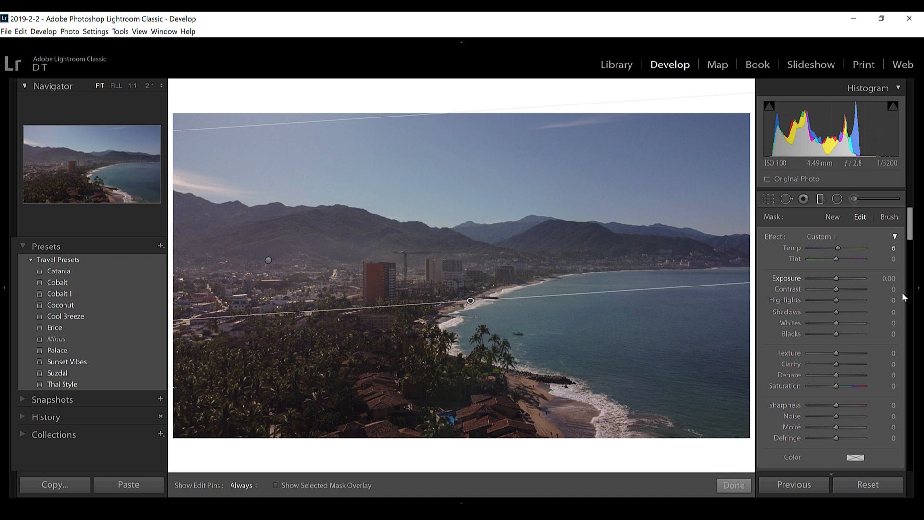
pyautogui.doubleClick(839, 247)
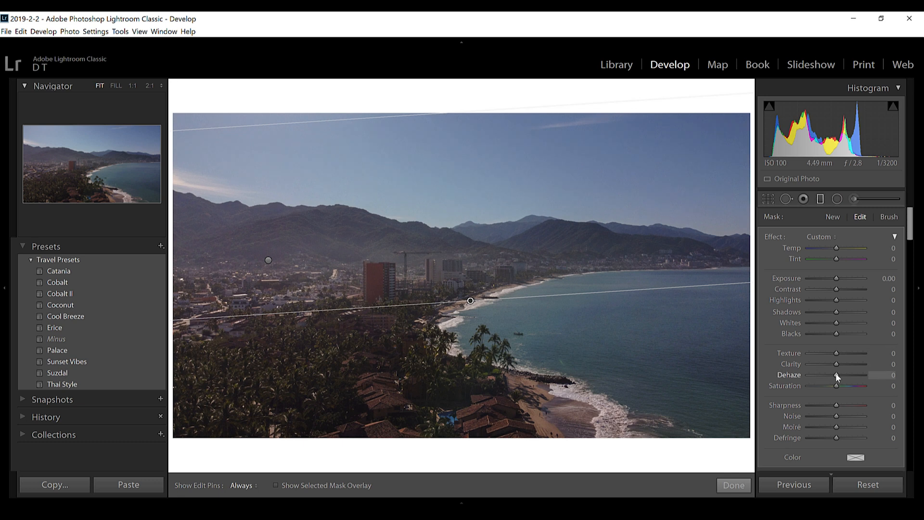
pyautogui.moveTo(838, 374); pyautogui.dragTo(840, 374)
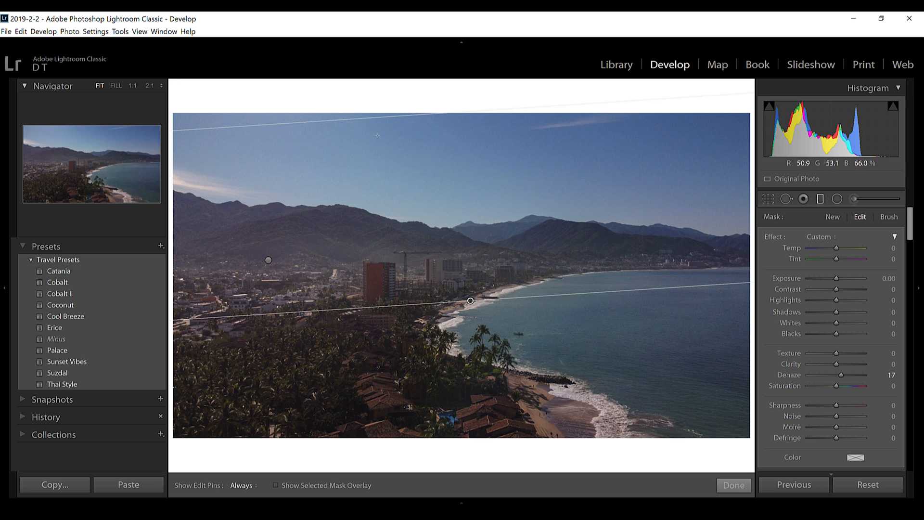
pyautogui.press('m')
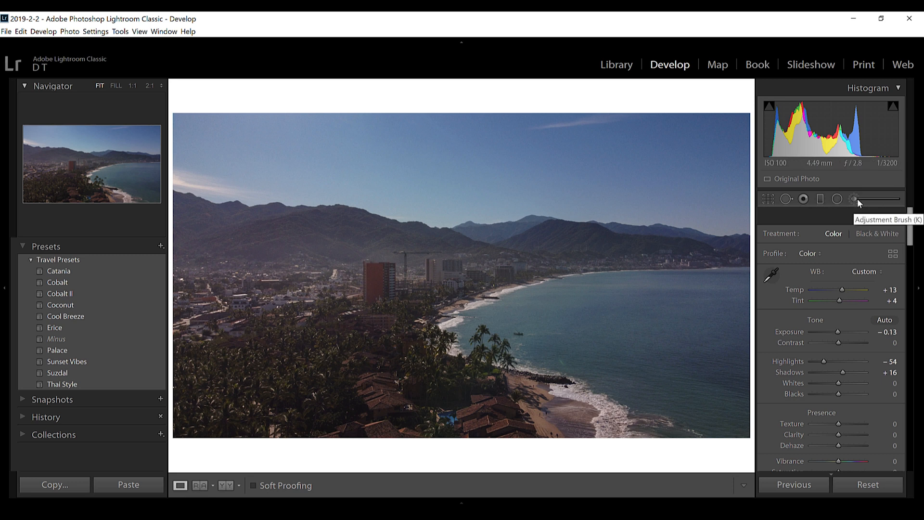
# Paint over the left mountains and city with the Adjustment Brush at Temp 0 and Dehaze 6, checking the mask overlay.
pyautogui.press('k')
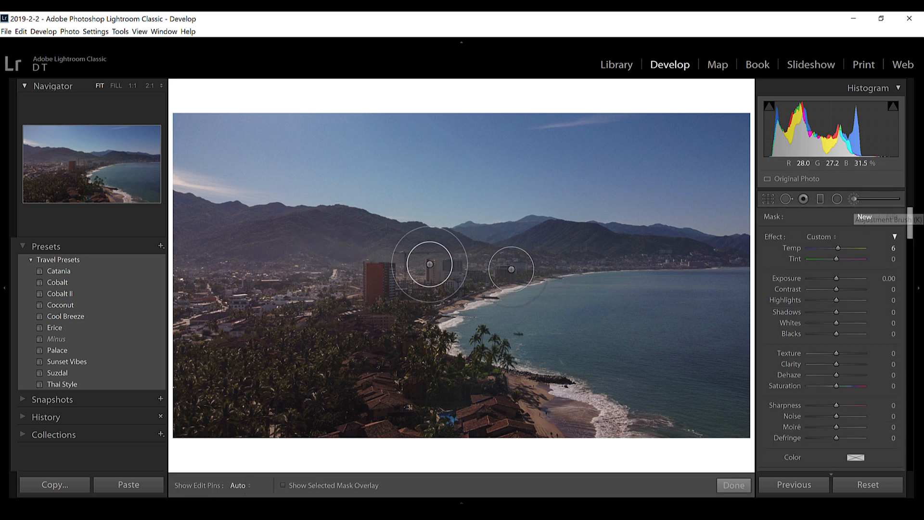
pyautogui.doubleClick(839, 247)
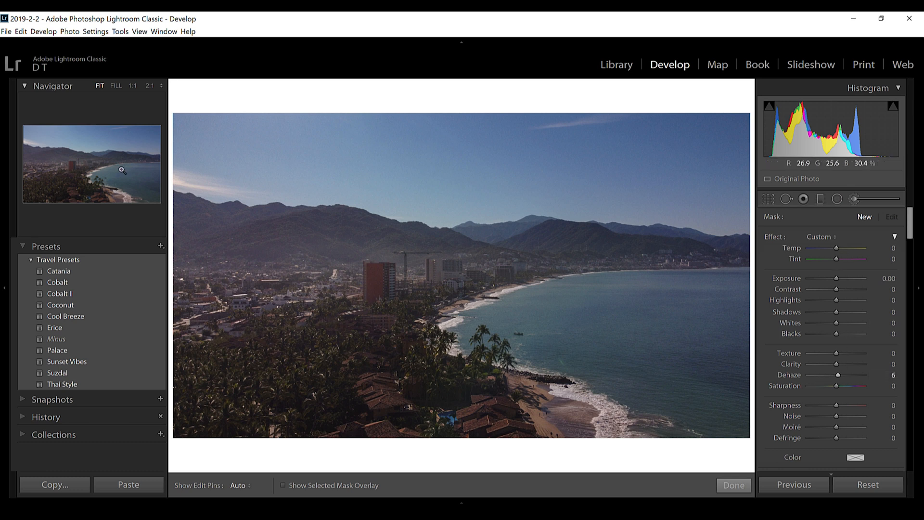
pyautogui.press('h')
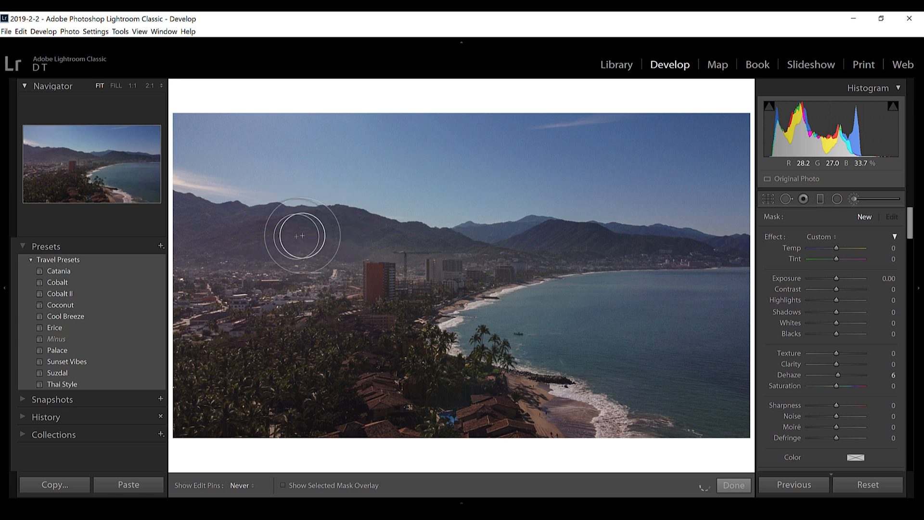
pyautogui.moveTo(366, 286)
pyautogui.mouseDown()
pyautogui.moveTo(400, 286)
pyautogui.moveTo(409, 299)
pyautogui.mouseUp()
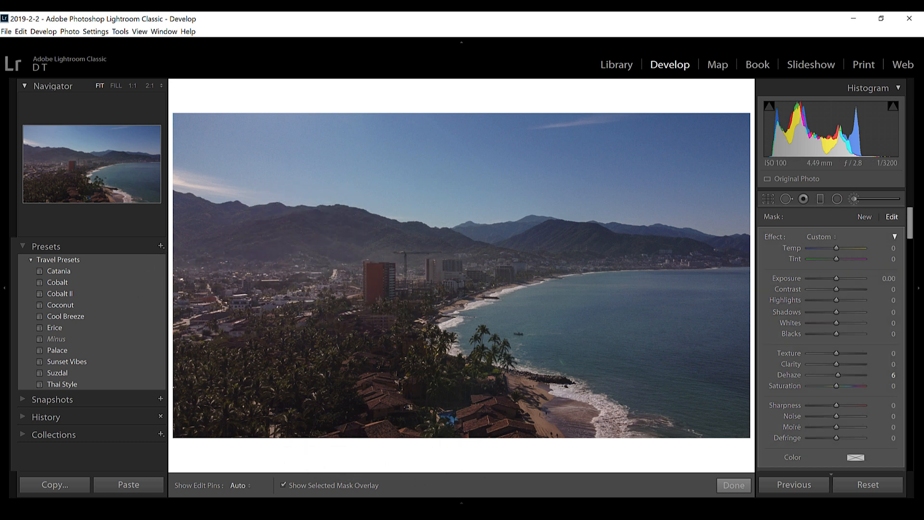
pyautogui.press('o')
pyautogui.press('o')
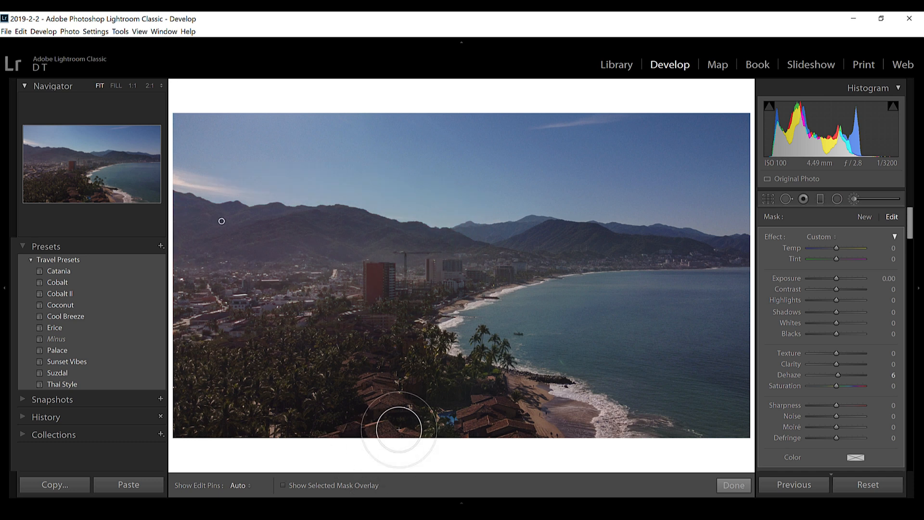
# Finish the brush adjustment and set the photo's overall Vibrance to +8.
pyautogui.press('k')
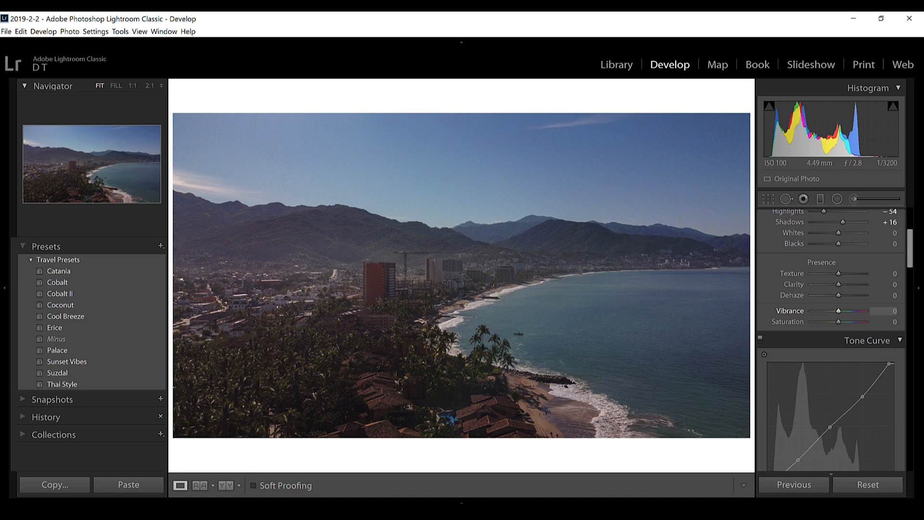
pyautogui.moveTo(840, 311); pyautogui.dragTo(840, 311)
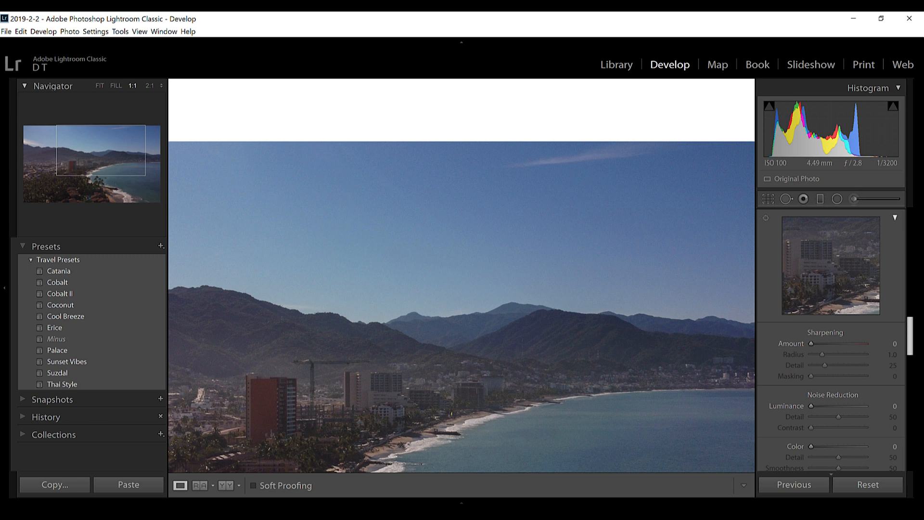
# Set the noise reduction Luminance to 12 and raise the sharpening Amount slightly.
pyautogui.moveTo(811, 406); pyautogui.dragTo(812, 407)
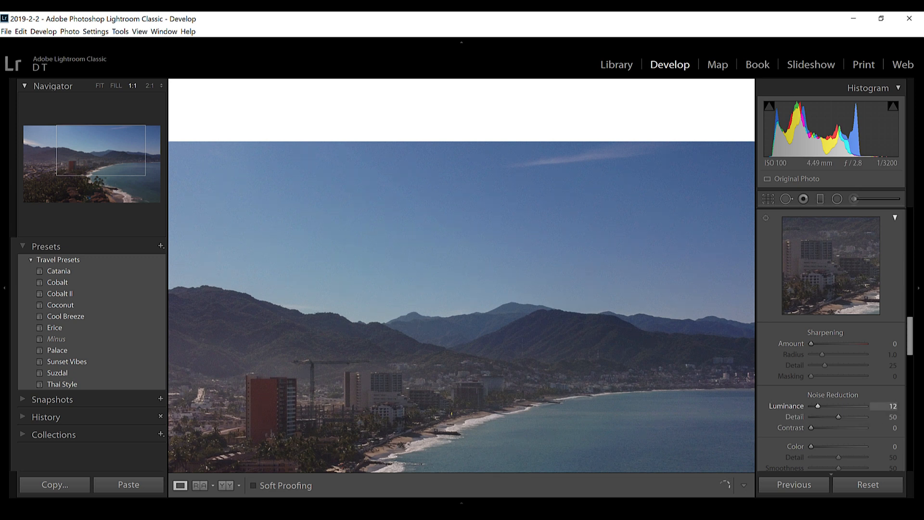
pyautogui.press('z')
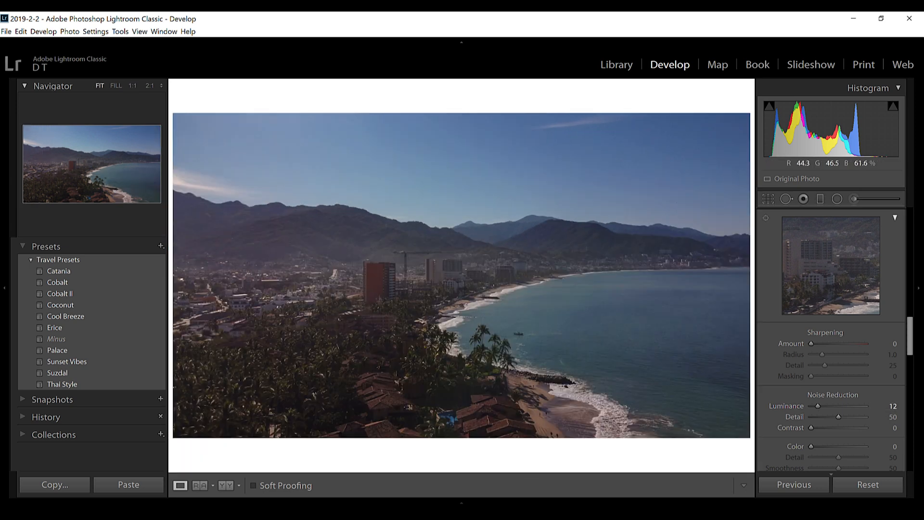
pyautogui.moveTo(811, 343); pyautogui.dragTo(817, 343)
# Set the HSL Hue of Orange to +5 and Yellow to -5, and fine-tune the Aqua and Blue hues.
pyautogui.scroll(6, 810, 271)
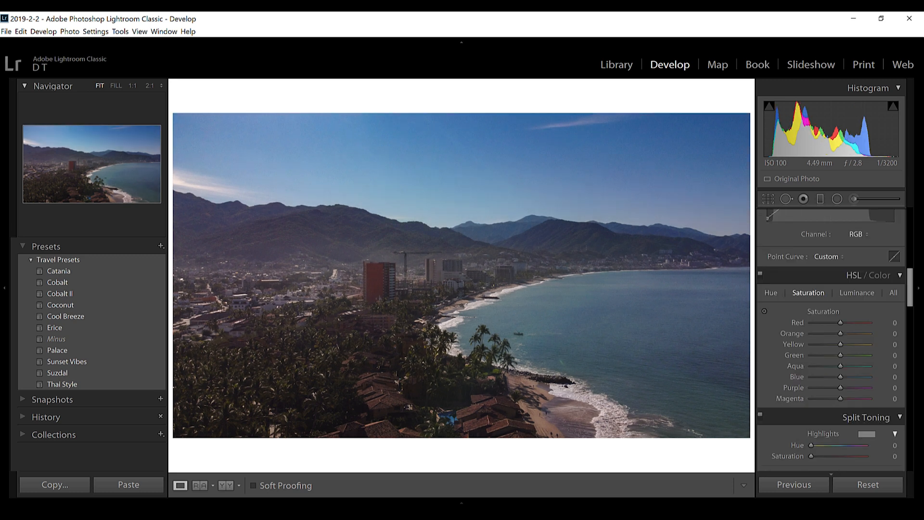
pyautogui.click(770, 293)
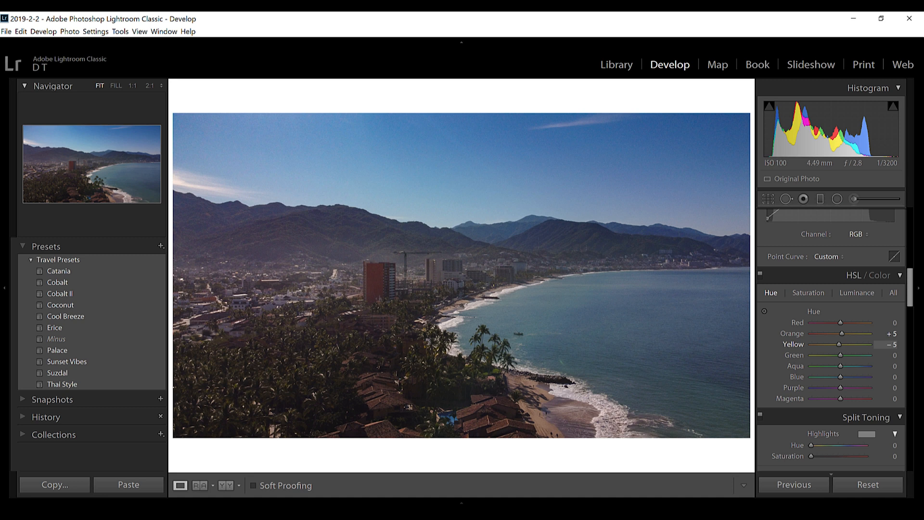
pyautogui.moveTo(840, 366); pyautogui.dragTo(840, 377)
# Set HSL Saturation to -7 for Aqua and -13 for Blue, lower Green slightly, and adjust the Blue Luminance.
pyautogui.click(809, 292)
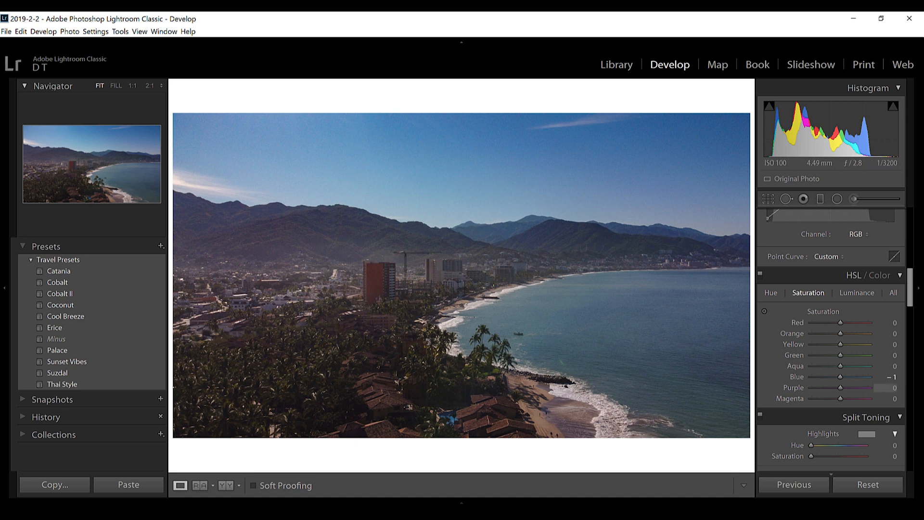
pyautogui.moveTo(840, 377); pyautogui.dragTo(838, 367)
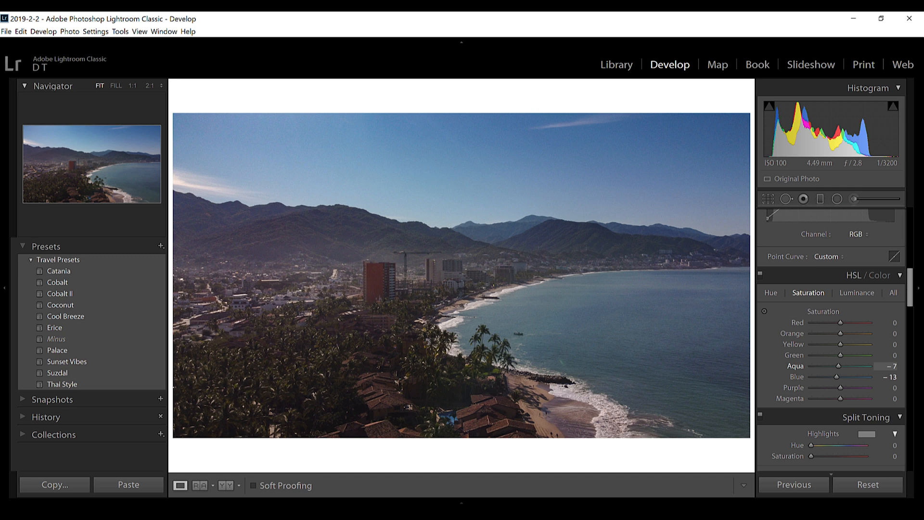
pyautogui.moveTo(840, 355); pyautogui.dragTo(839, 355)
pyautogui.click(857, 293)
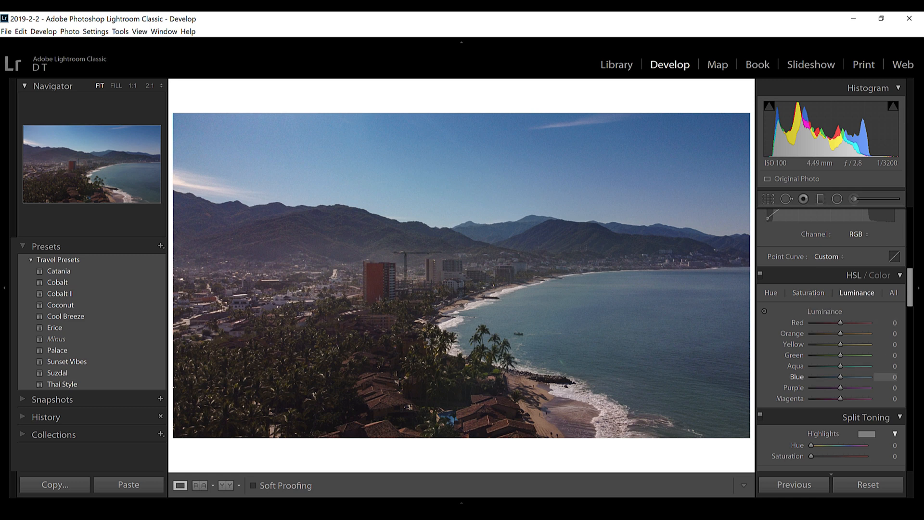
pyautogui.moveTo(840, 377); pyautogui.dragTo(840, 377)
# Paint a new Adjustment Brush mask over the sea with Temp -15 and Dehaze 6.
pyautogui.scroll(10, 831, 337)
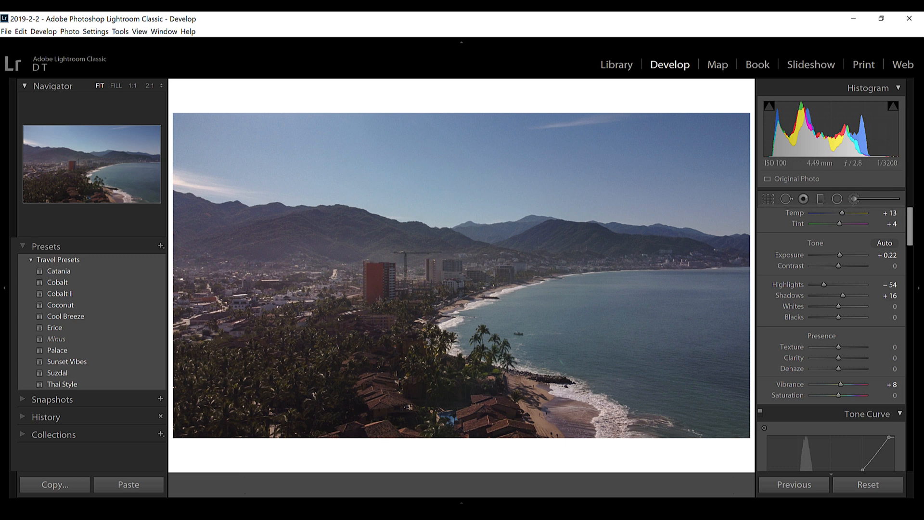
pyautogui.press('k')
pyautogui.moveTo(836, 248); pyautogui.dragTo(831, 248)
pyautogui.press('h')
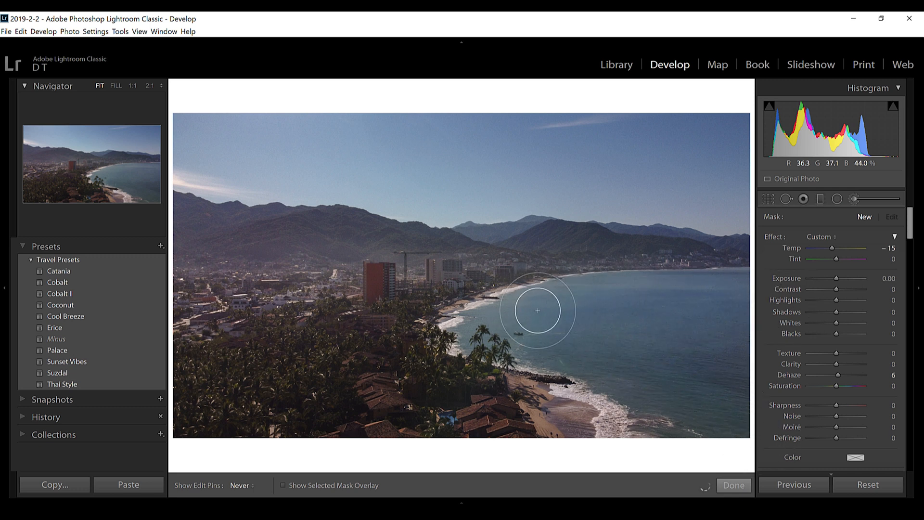
pyautogui.moveTo(712, 333); pyautogui.dragTo(699, 355)
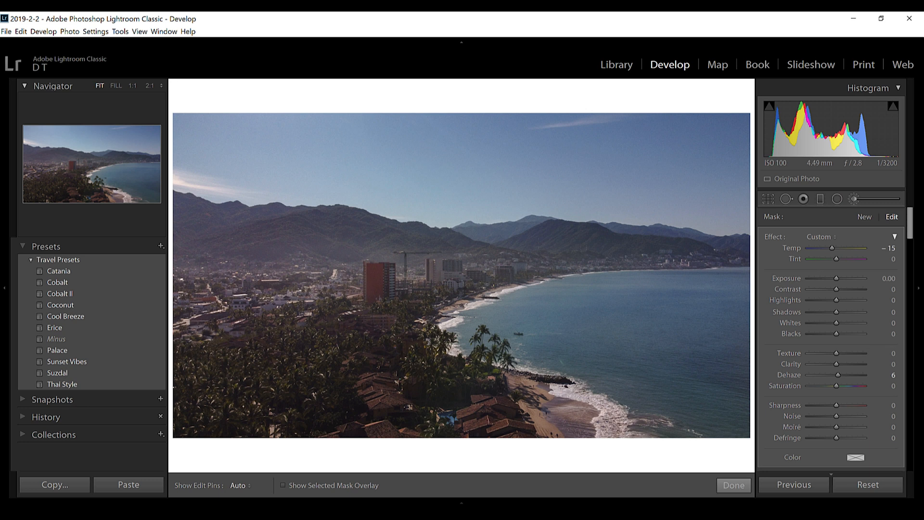
# Reset the sea mask's Temp and Dehaze to 0 and raise its Saturation.
pyautogui.doubleClick(832, 248)
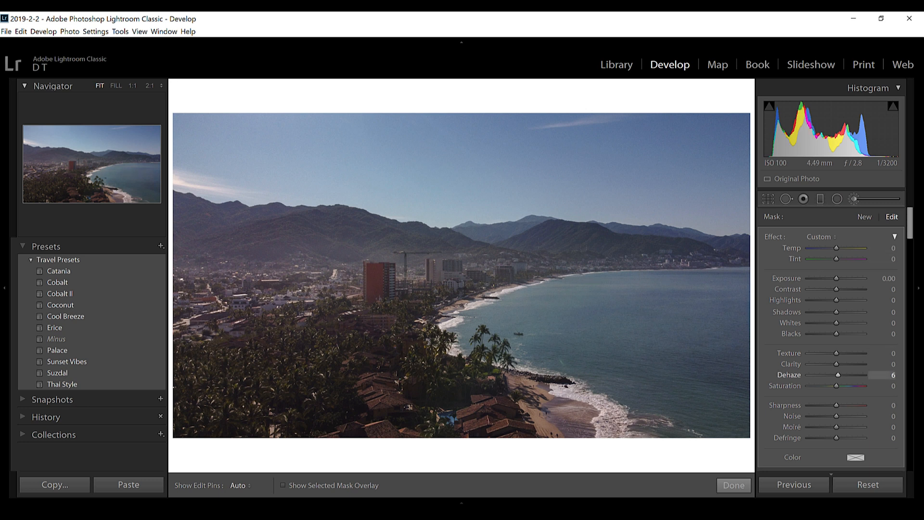
pyautogui.doubleClick(837, 375)
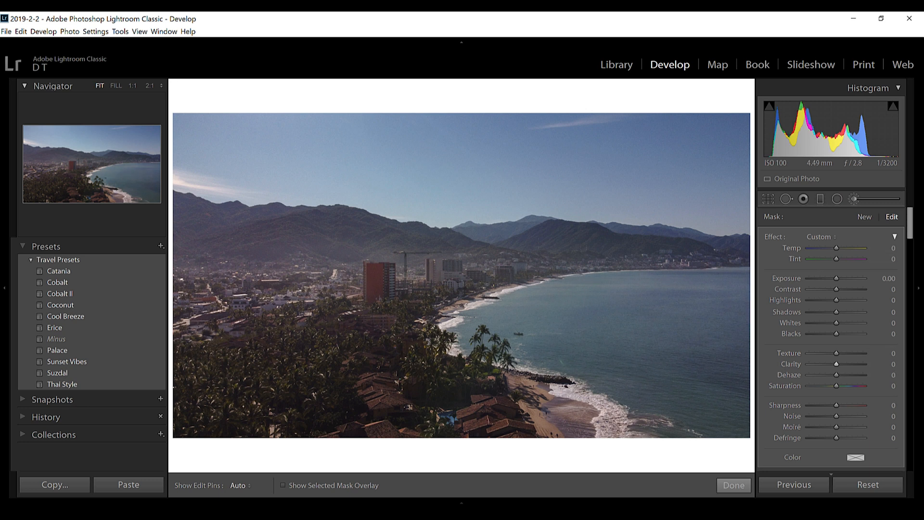
pyautogui.moveTo(837, 385)
pyautogui.mouseDown()
pyautogui.moveTo(850, 386)
pyautogui.moveTo(843, 386)
pyautogui.mouseUp()
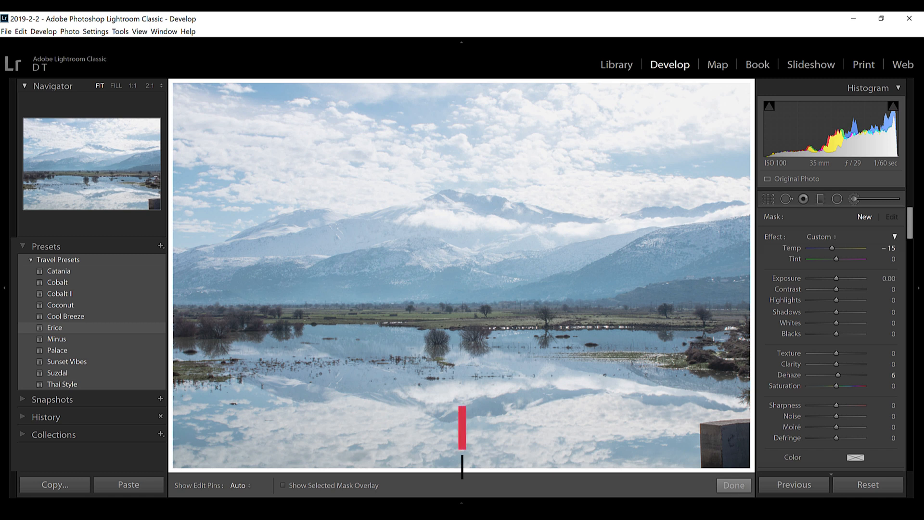
# Apply the Erice preset to the mountain lake photo and straighten it automatically.
pyautogui.click(55, 327)
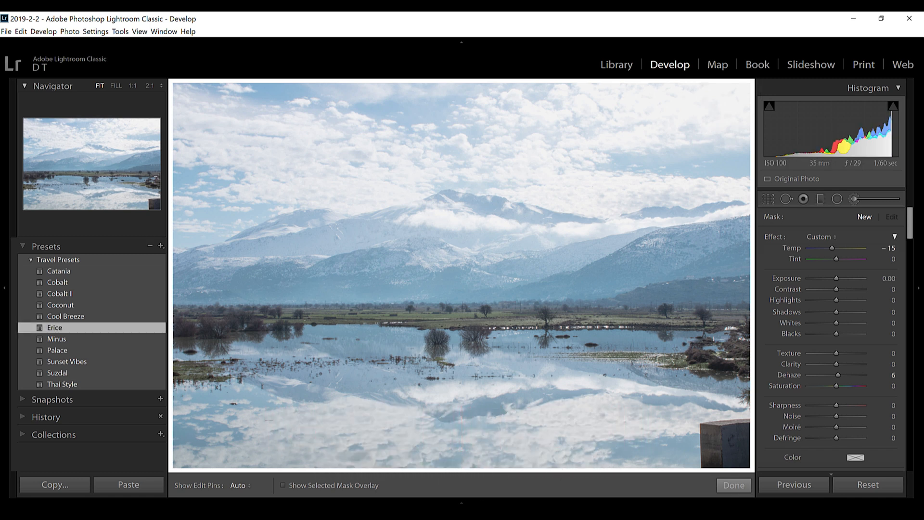
pyautogui.press('r')
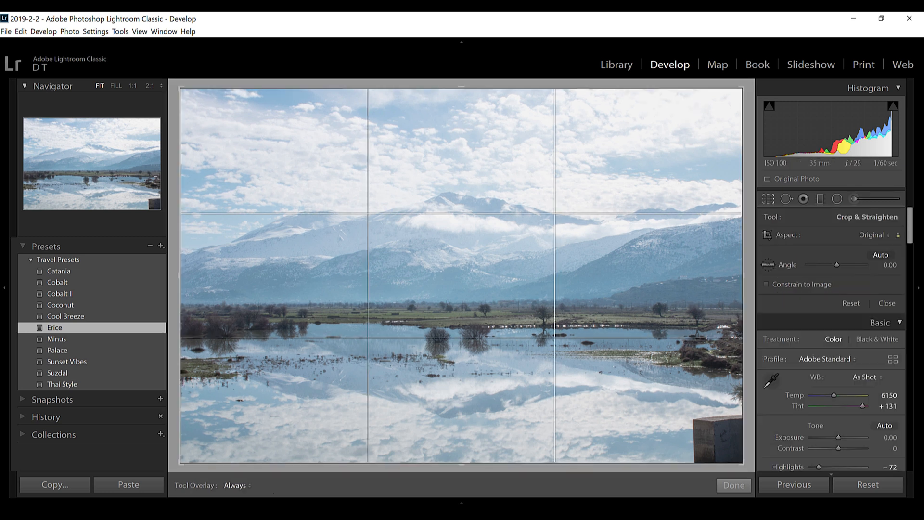
pyautogui.click(880, 255)
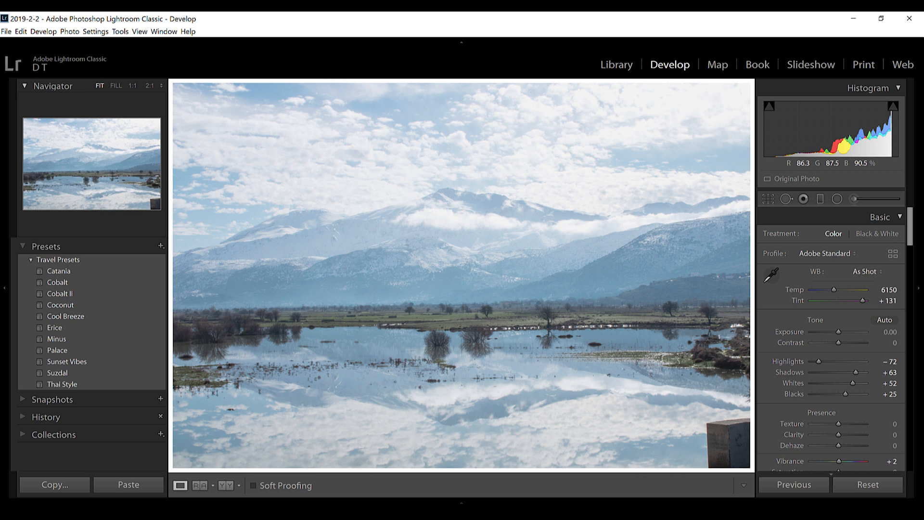
# Add a horizontal graduated filter over the sky and mountains with Temp 0, Exposure -0.72 and Dehaze 6.
pyautogui.click(820, 199)
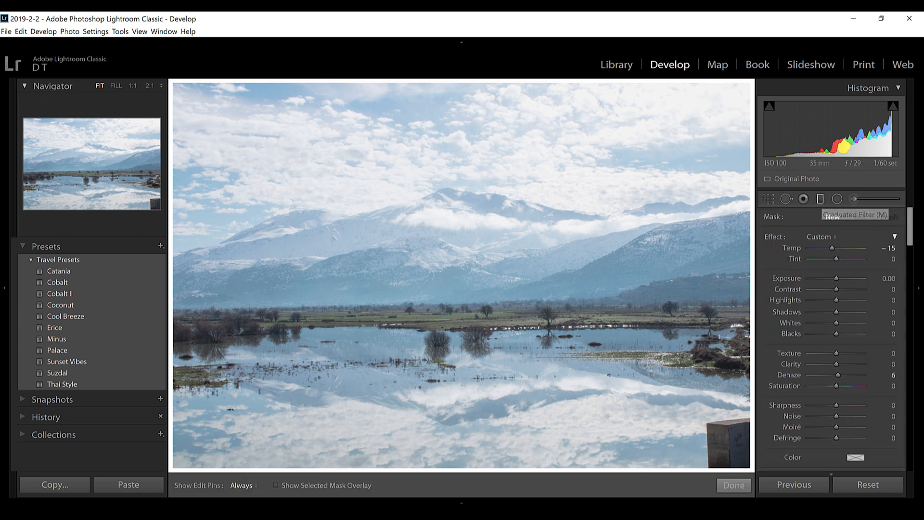
pyautogui.moveTo(439, 287); pyautogui.dragTo(439, 287)
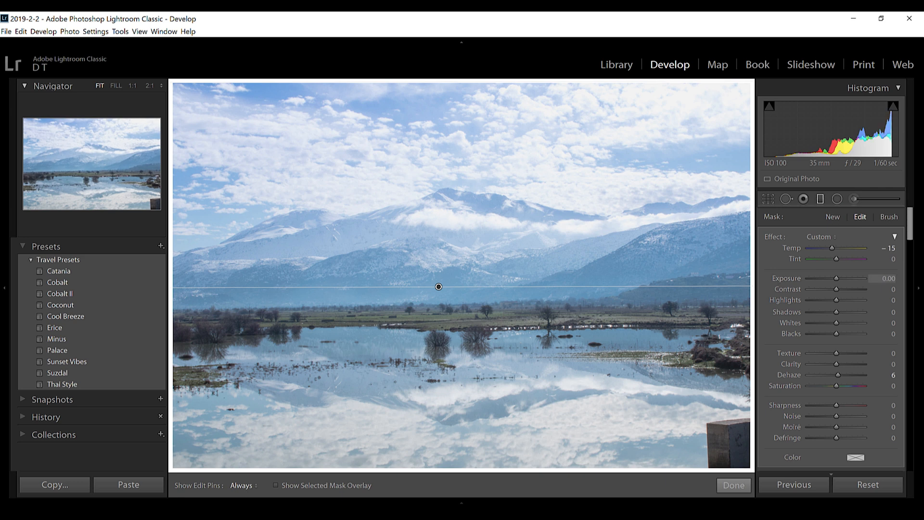
pyautogui.doubleClick(832, 248)
pyautogui.moveTo(836, 278); pyautogui.dragTo(830, 279)
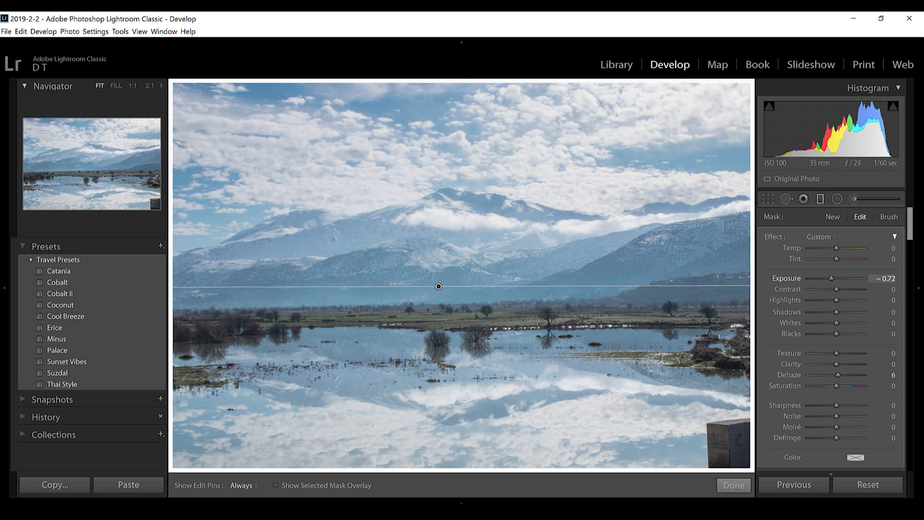
pyautogui.press('m')
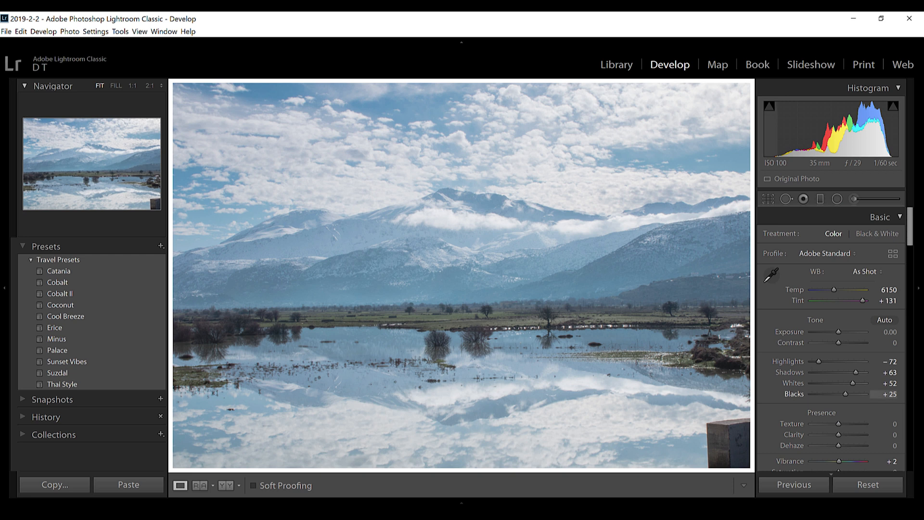
# Set the lake photo's Highlights to -95 and review its tone curve and HSL saturation settings.
pyautogui.scroll(-3, 831, 337)
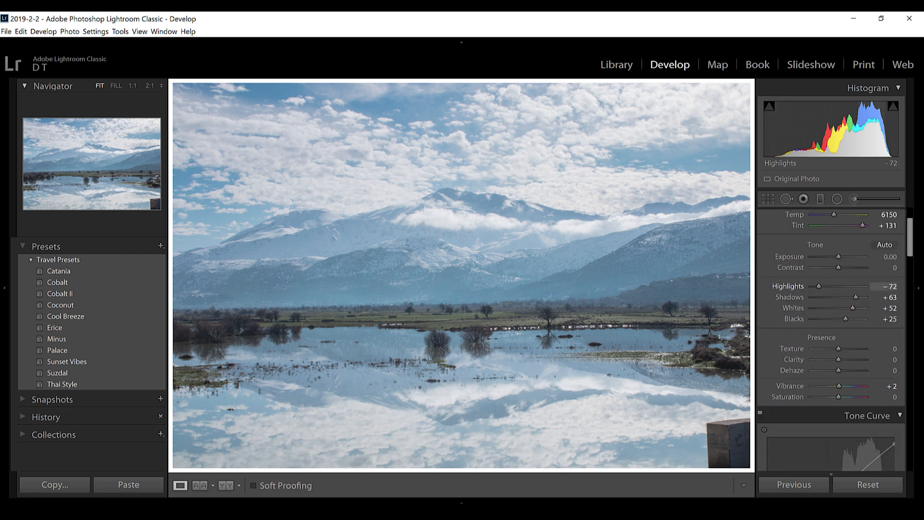
pyautogui.moveTo(818, 286); pyautogui.dragTo(812, 287)
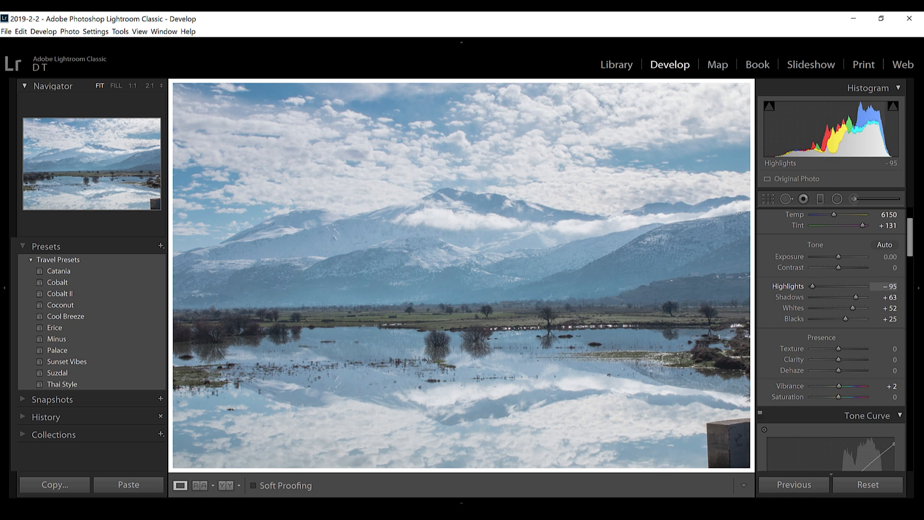
pyautogui.scroll(-6, 831, 337)
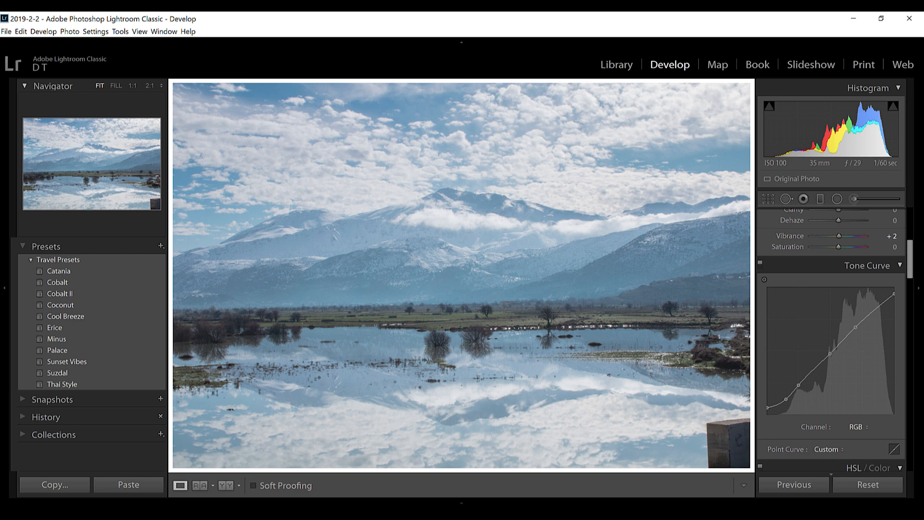
pyautogui.scroll(-6, 832, 337)
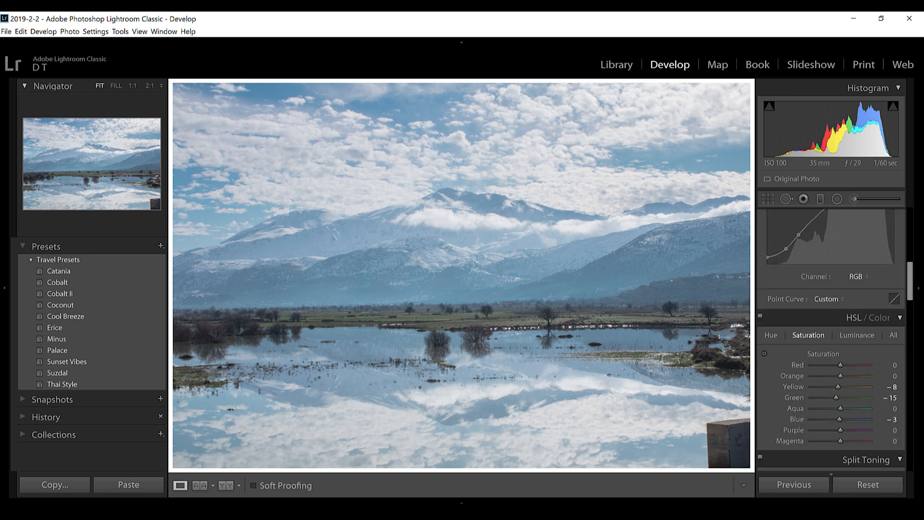
pyautogui.scroll(9, 832, 337)
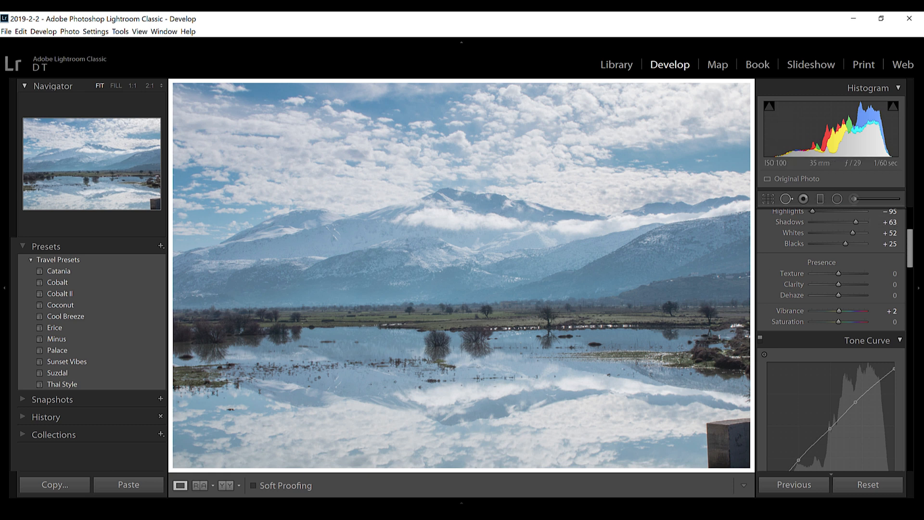
# Heal away the dark block in the photo's lower-right corner with Spot Removal at Size 87, Feather 40 and Opacity 100.
pyautogui.click(786, 199)
pyautogui.click(729, 436)
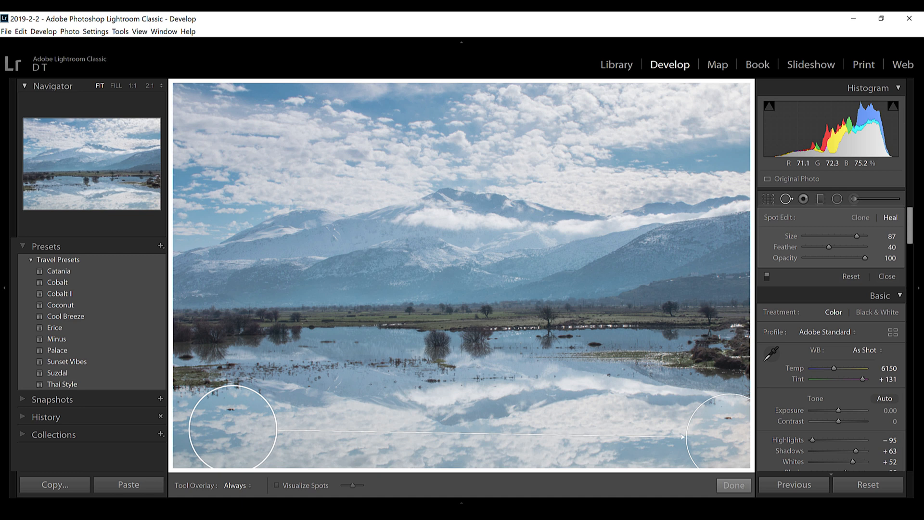
pyautogui.press('q')
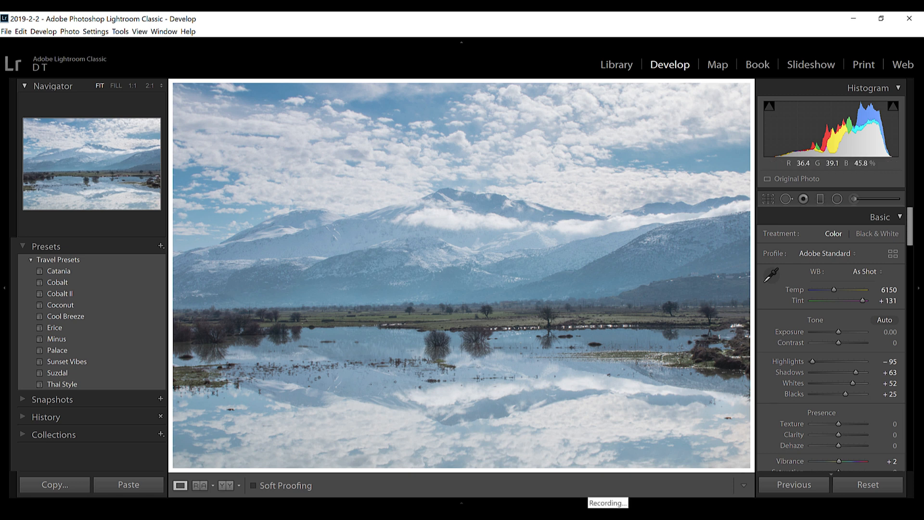
# Crop the lake photo slightly tighter at its original aspect ratio.
pyautogui.press('r')
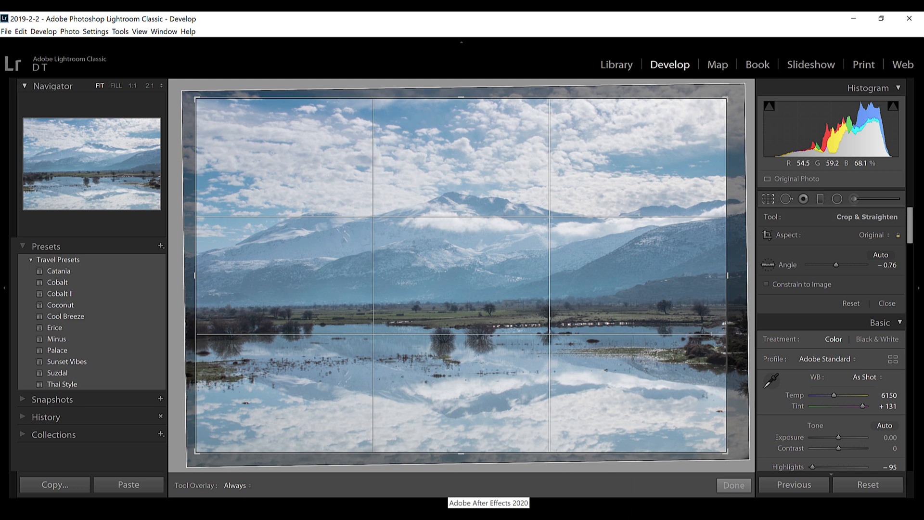
# Set Dehaze to 7 on the graduated filter covering the sky and mountains.
pyautogui.press('m')
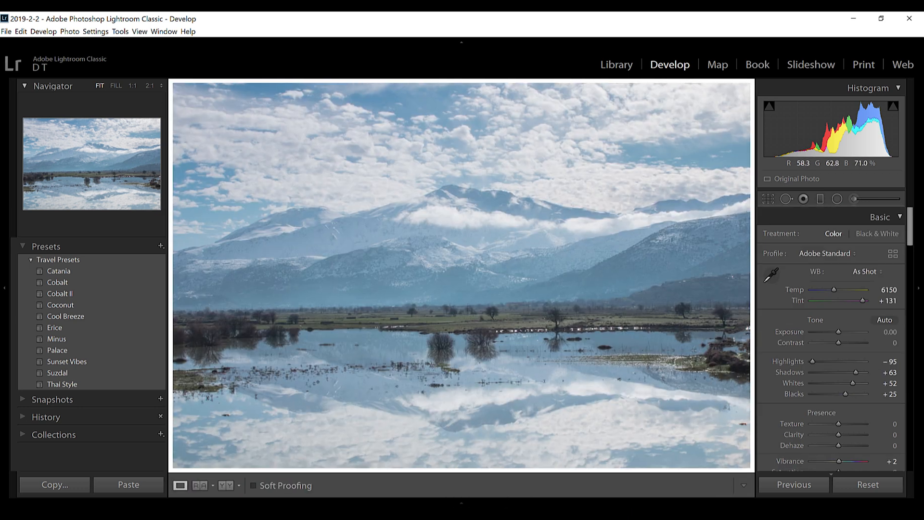
pyautogui.click(442, 287)
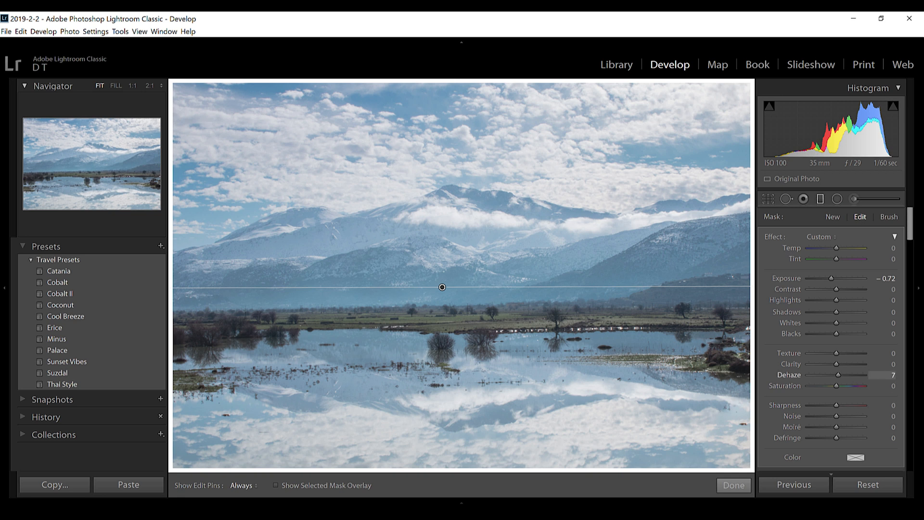
pyautogui.press('m')
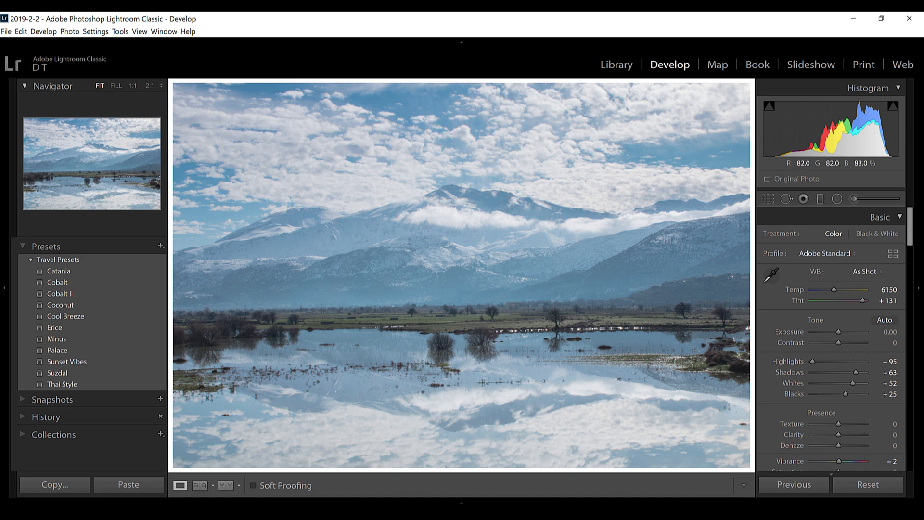
# Compare the edited lake photo with its original, first by toggling the views and then side by side.
pyautogui.scroll(-10, 832, 337)
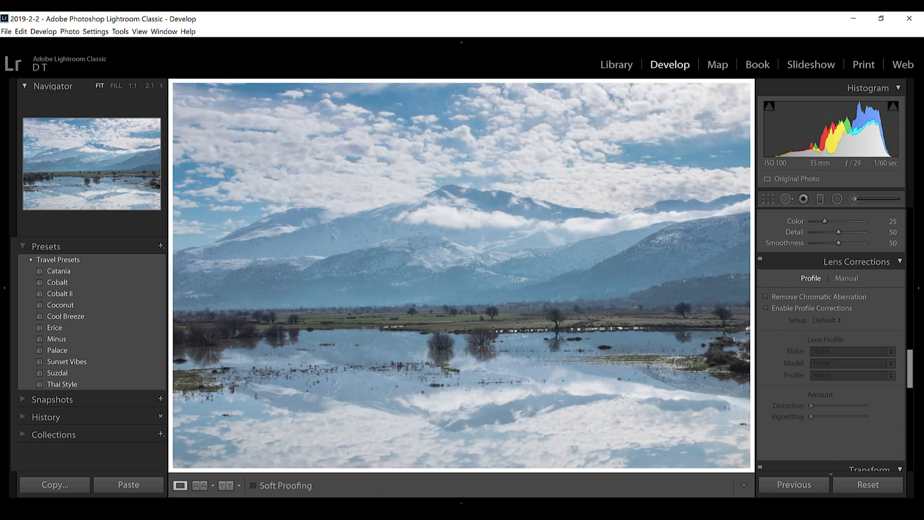
pyautogui.press('\\')
pyautogui.press('\\')
pyautogui.press('y')
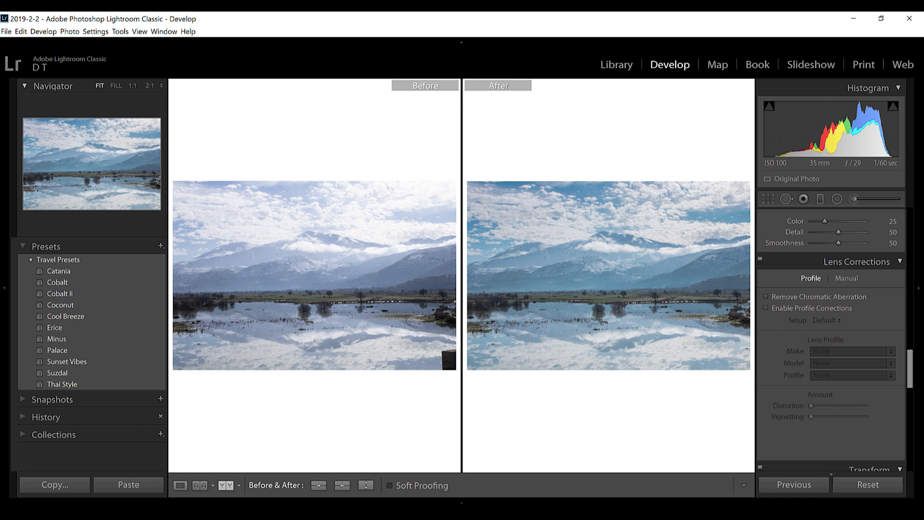
pyautogui.press('y')
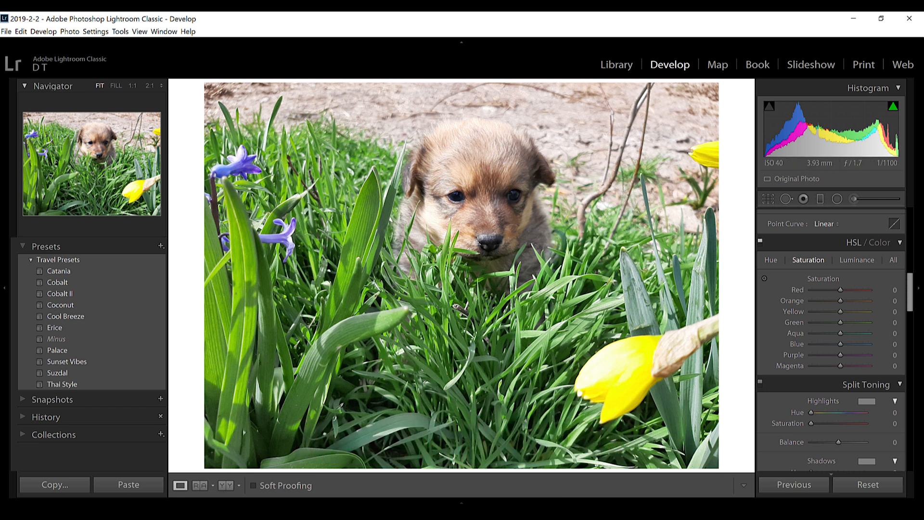
# Crop the puppy photo tighter at its original aspect ratio and shift the image within the crop to position the puppy.
pyautogui.press('r')
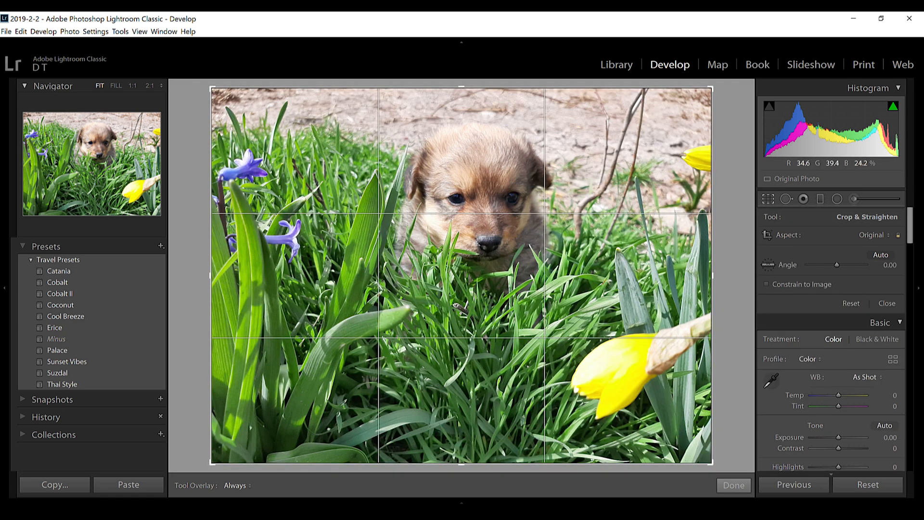
pyautogui.moveTo(461, 463); pyautogui.dragTo(462, 440)
pyautogui.moveTo(461, 276); pyautogui.dragTo(447, 276)
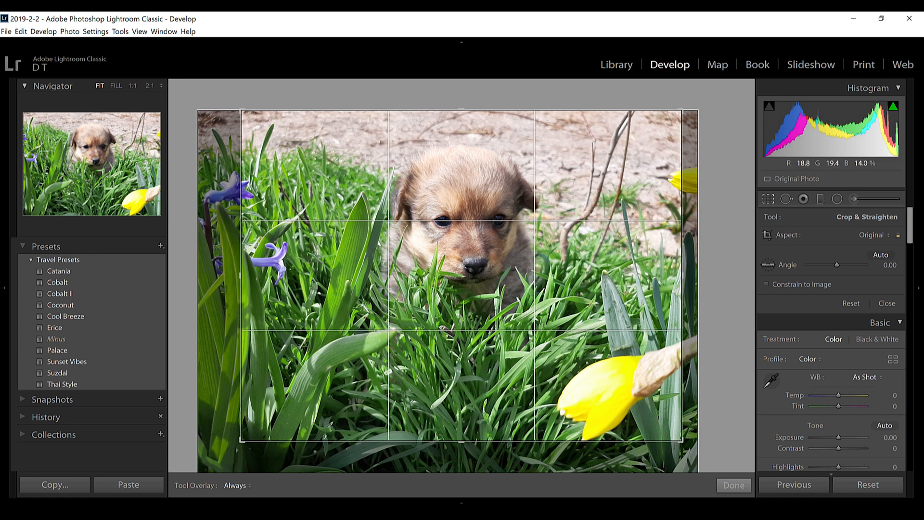
pyautogui.moveTo(447, 276); pyautogui.dragTo(445, 276)
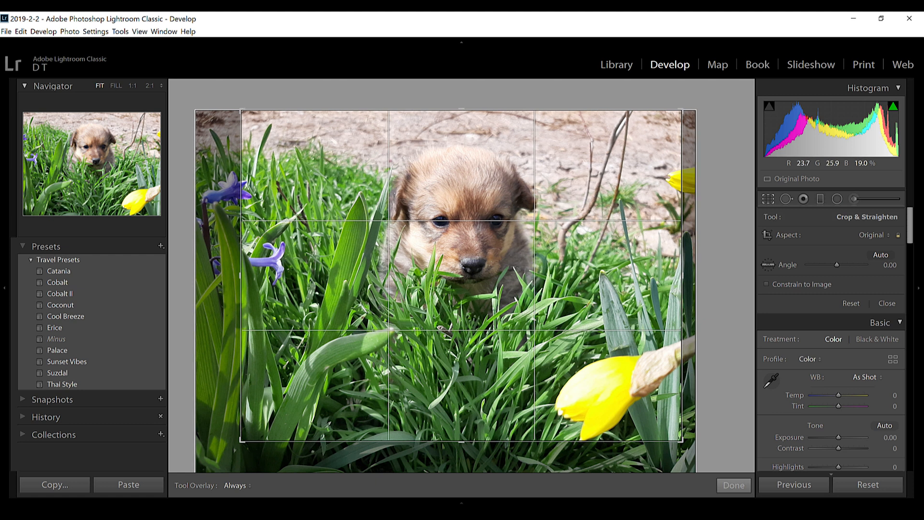
pyautogui.press('Return')
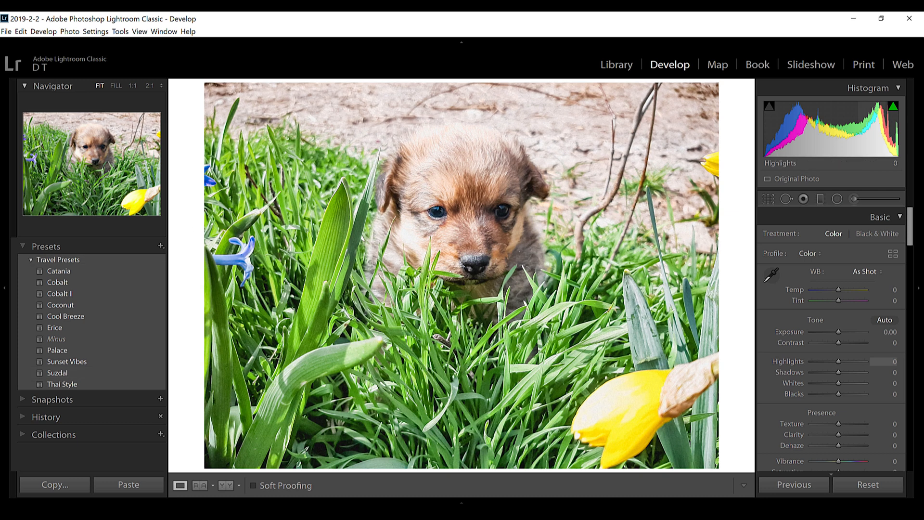
# Set the puppy photo's Exposure to −0.22, its white balance to Auto, and its Tint to +11.
pyautogui.moveTo(838, 332); pyautogui.dragTo(836, 331)
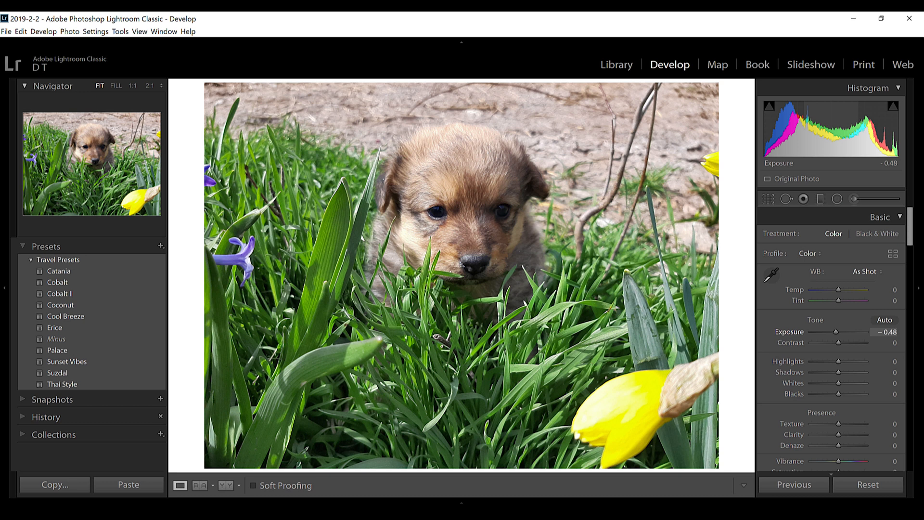
pyautogui.moveTo(836, 332); pyautogui.dragTo(837, 331)
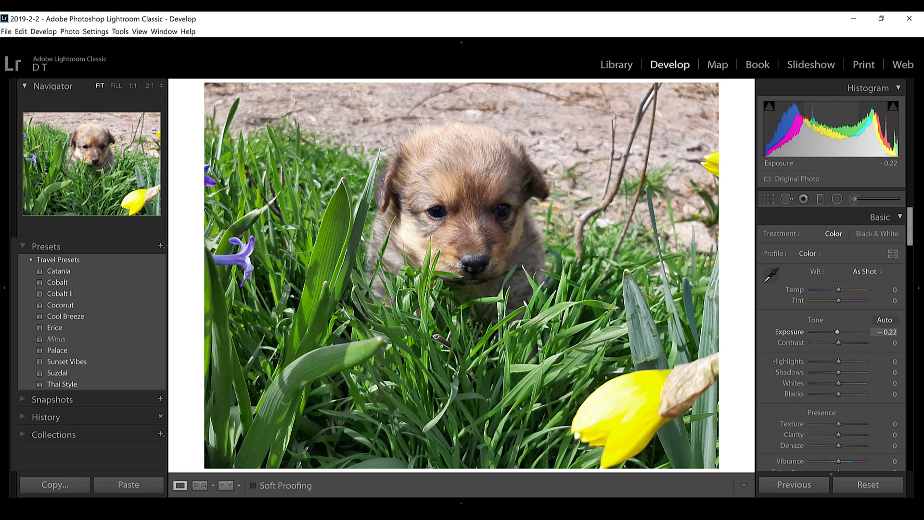
pyautogui.click(864, 272)
pyautogui.click(848, 290)
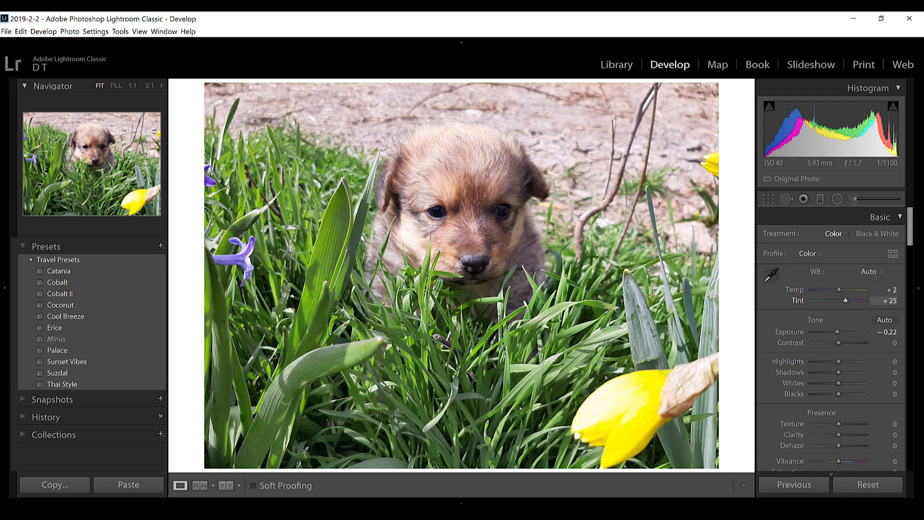
pyautogui.moveTo(846, 300); pyautogui.dragTo(842, 301)
# Soften the puppy photo with Highlights at −47, Contrast at −16 and Clarity at −7.
pyautogui.scroll(-2, 839, 313)
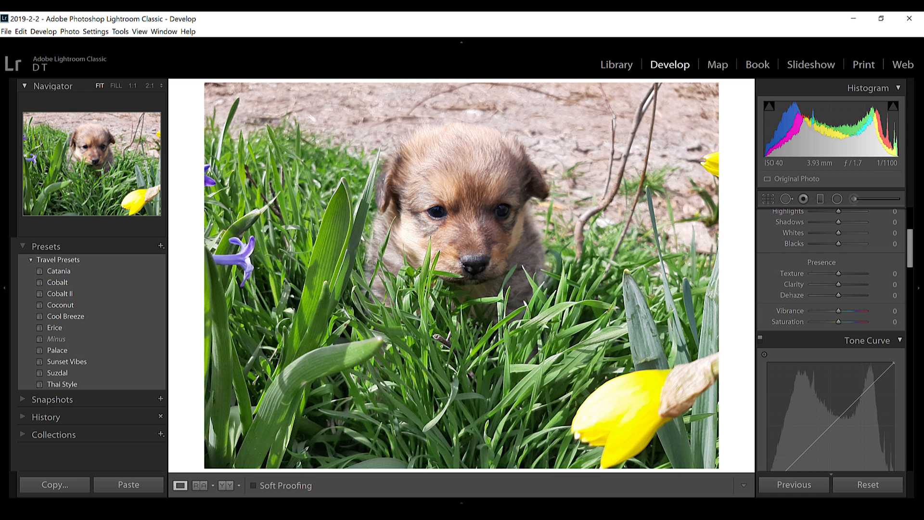
pyautogui.scroll(1, 839, 313)
pyautogui.moveTo(838, 286); pyautogui.dragTo(825, 286)
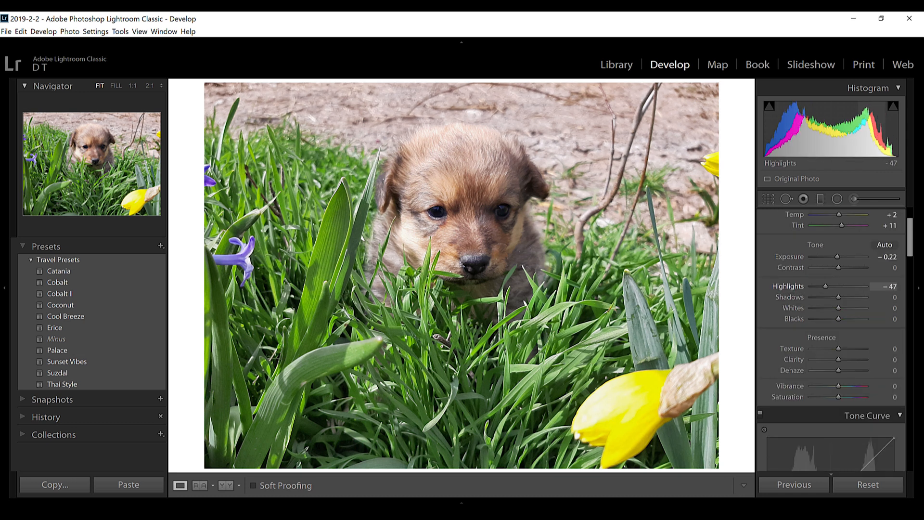
pyautogui.moveTo(838, 268); pyautogui.dragTo(834, 268)
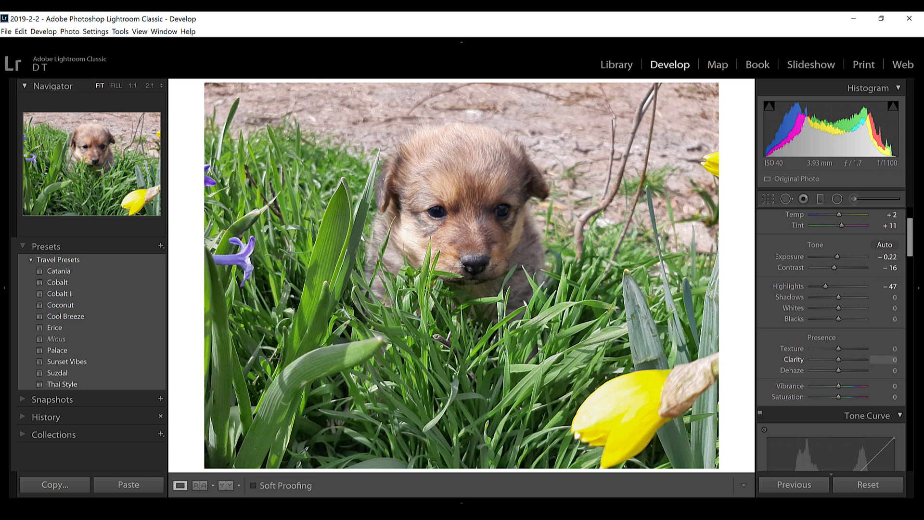
pyautogui.moveTo(838, 359); pyautogui.dragTo(836, 360)
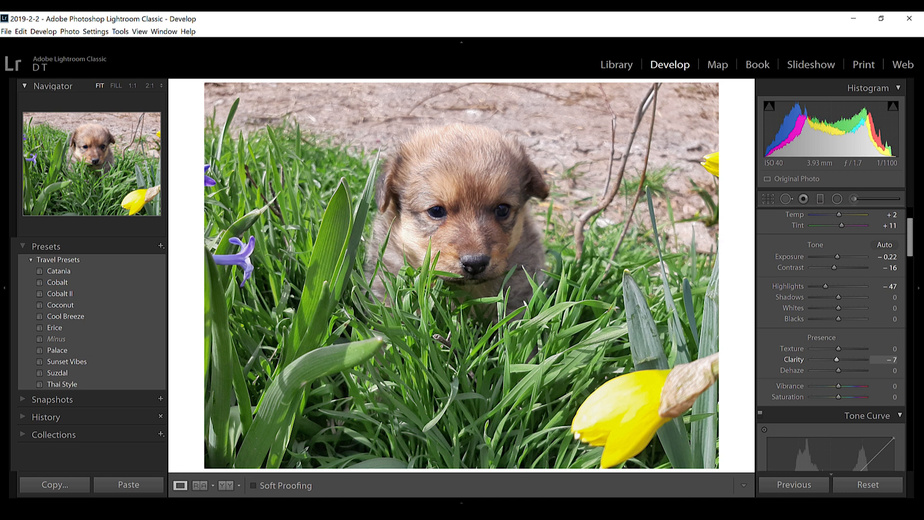
# Compare the puppy photo with its original and shape the RGB point curve gently with three intermediate points.
pyautogui.scroll(-8, 832, 337)
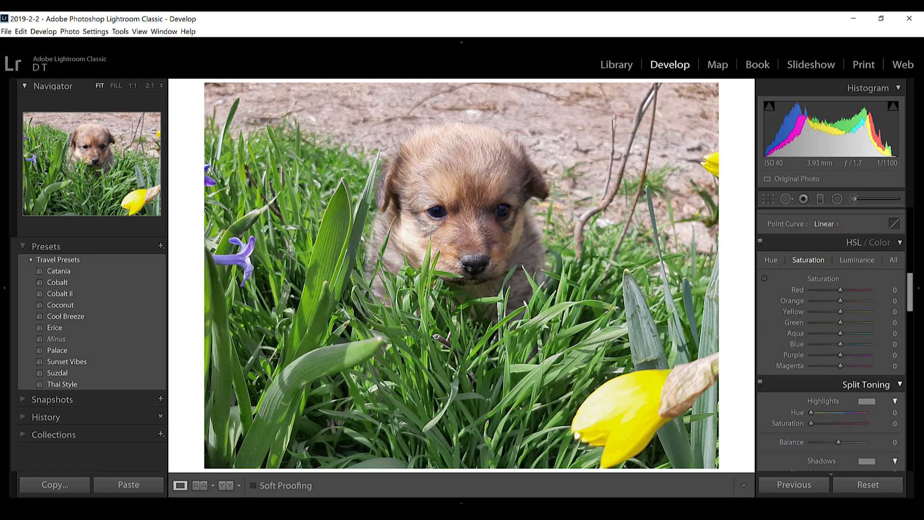
pyautogui.press('\\')
pyautogui.press('\\')
pyautogui.scroll(3, 830, 289)
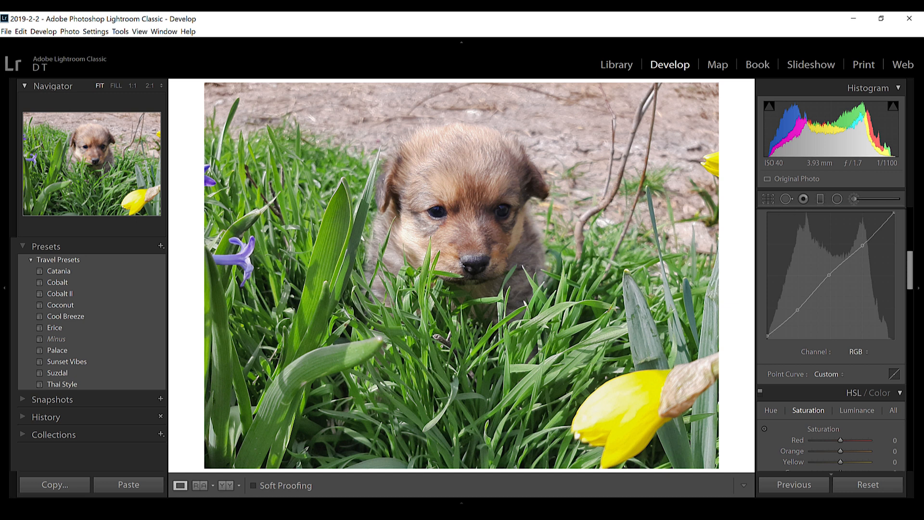
pyautogui.scroll(-3, 887, 290)
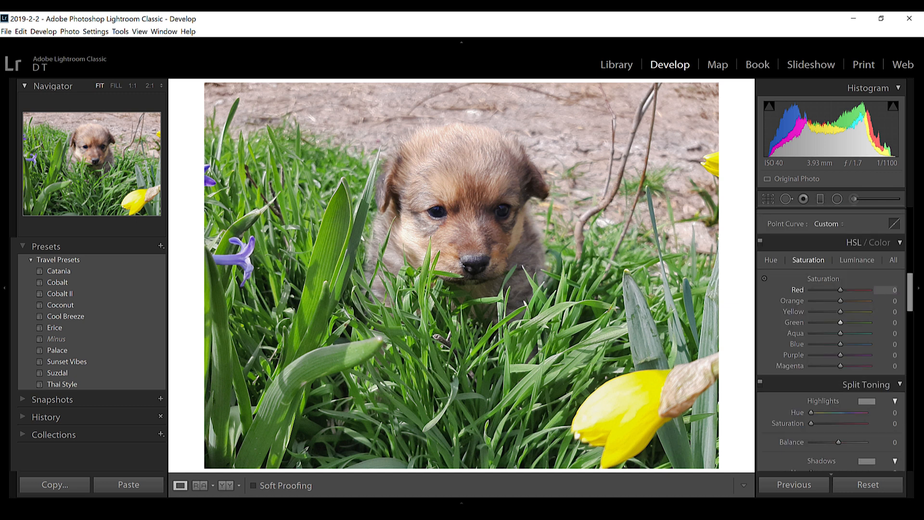
# Set the photo's hue to +9 for red, −7 for orange and −6 for yellow, and adjust the blue flowers' hue.
pyautogui.click(771, 260)
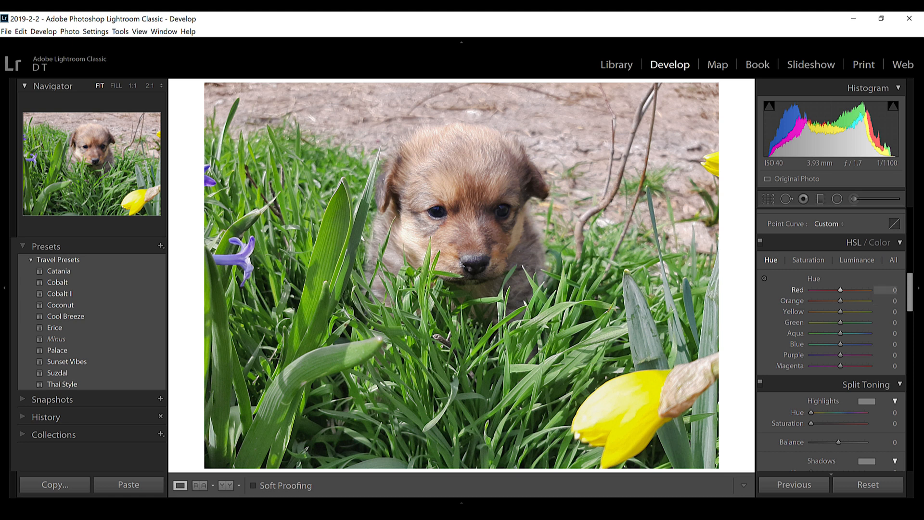
pyautogui.moveTo(841, 290); pyautogui.dragTo(842, 290)
pyautogui.moveTo(840, 301); pyautogui.dragTo(838, 301)
pyautogui.moveTo(841, 311); pyautogui.dragTo(838, 312)
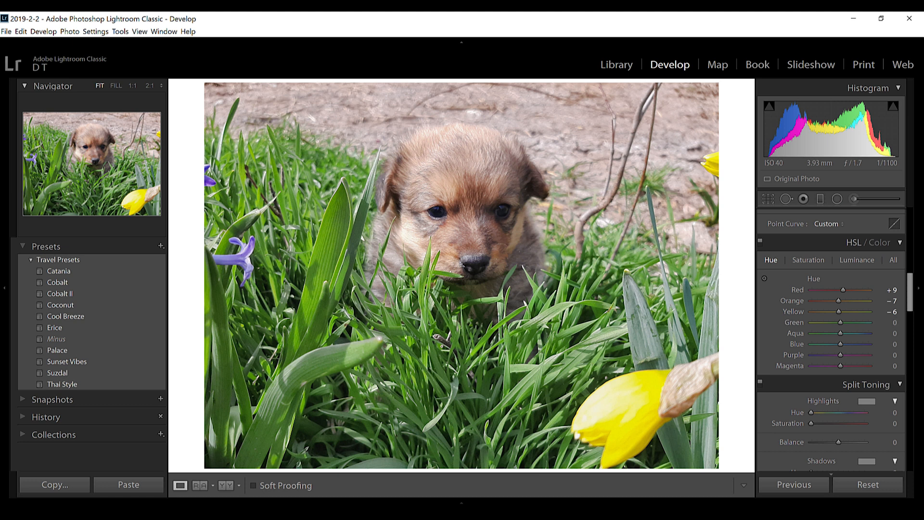
pyautogui.moveTo(840, 333); pyautogui.dragTo(836, 344)
# Set the HSL saturation to −6 for green and −4 for yellow.
pyautogui.click(808, 260)
pyautogui.moveTo(840, 322); pyautogui.dragTo(839, 322)
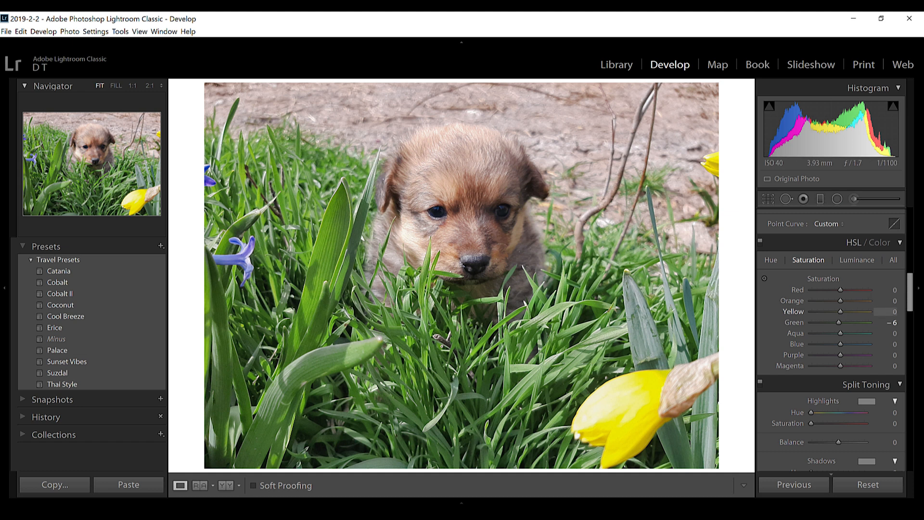
pyautogui.moveTo(840, 312); pyautogui.dragTo(839, 311)
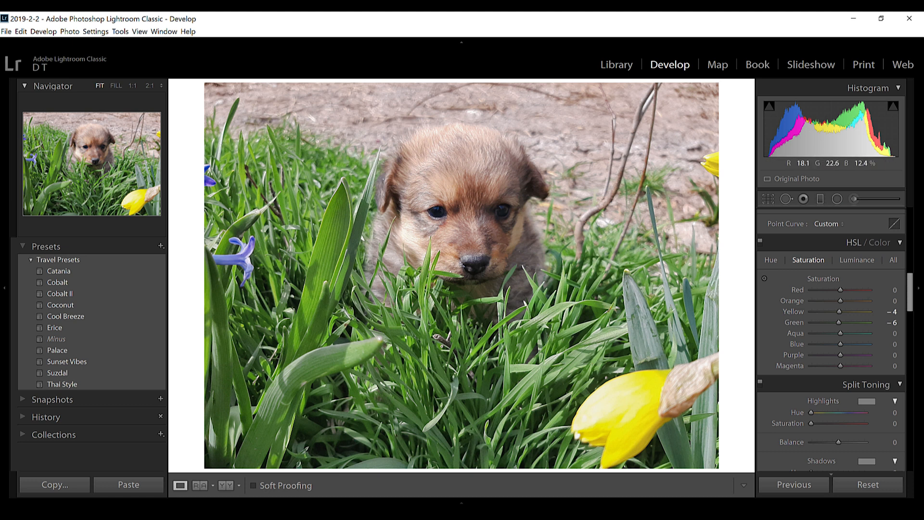
# Paint Texture 14 onto the puppy's head with the Adjustment Brush, Temp and Dehaze at 0, and crop the photo tighter around the puppy.
pyautogui.scroll(-3, 831, 337)
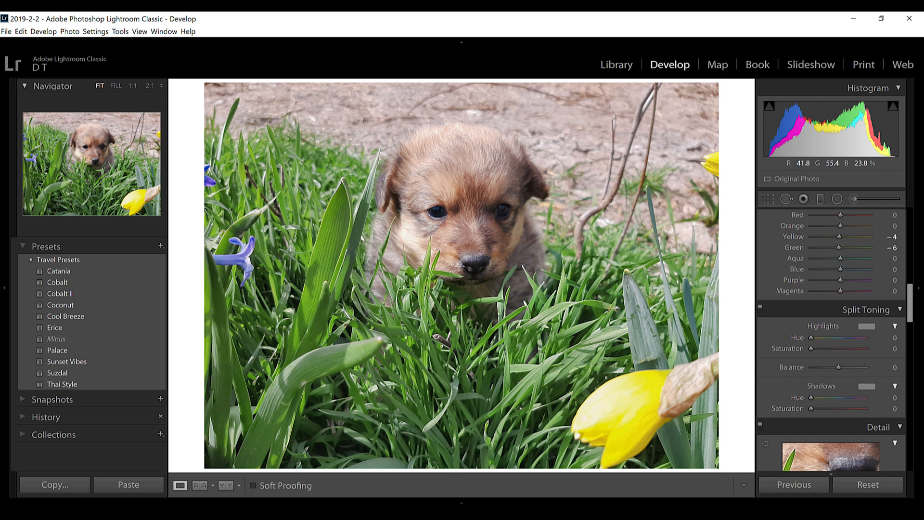
pyautogui.press('k')
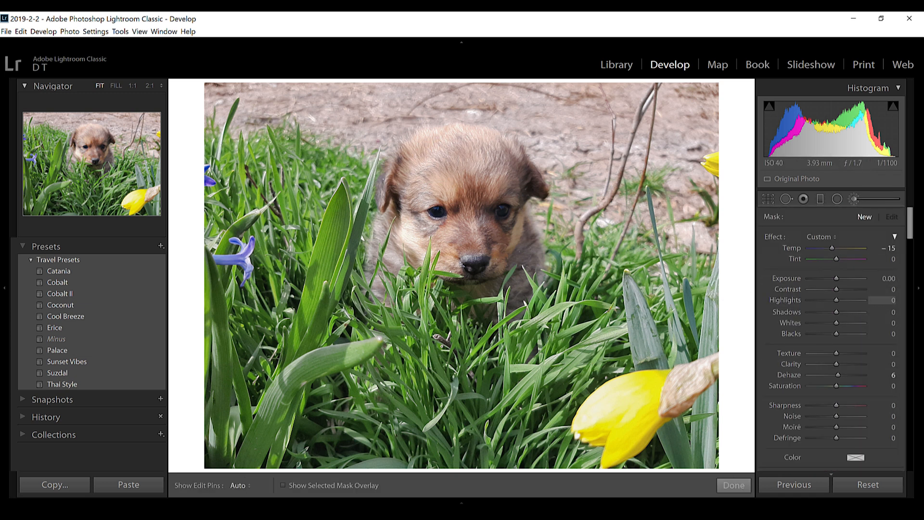
pyautogui.doubleClick(831, 247)
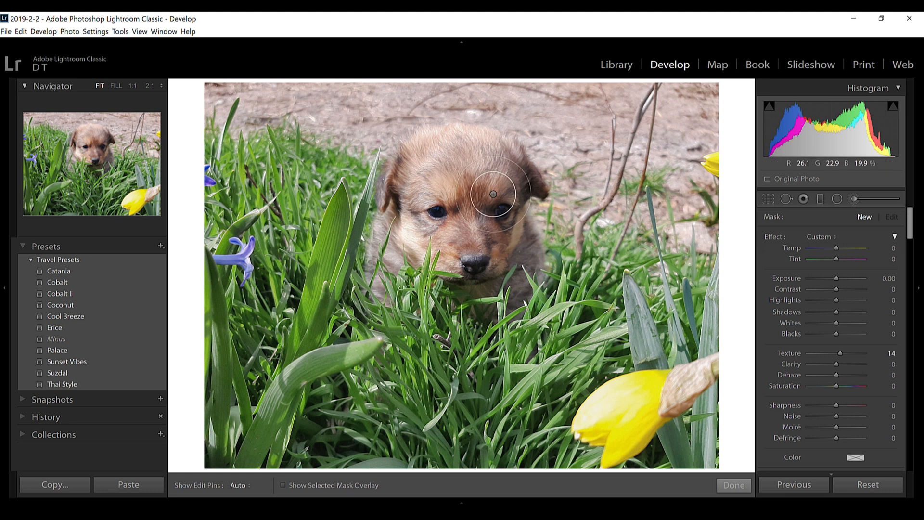
pyautogui.moveTo(448, 168)
pyautogui.mouseDown()
pyautogui.moveTo(420, 176)
pyautogui.moveTo(413, 162)
pyautogui.moveTo(486, 147)
pyautogui.moveTo(487, 163)
pyautogui.moveTo(506, 176)
pyautogui.moveTo(467, 169)
pyautogui.moveTo(391, 249)
pyautogui.moveTo(408, 236)
pyautogui.moveTo(484, 268)
pyautogui.moveTo(519, 247)
pyautogui.moveTo(462, 157)
pyautogui.mouseUp()
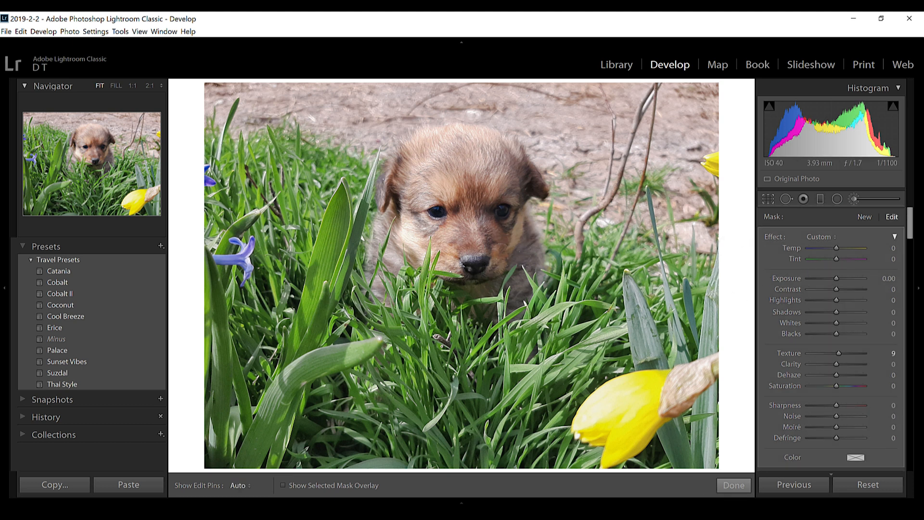
pyautogui.press('r')
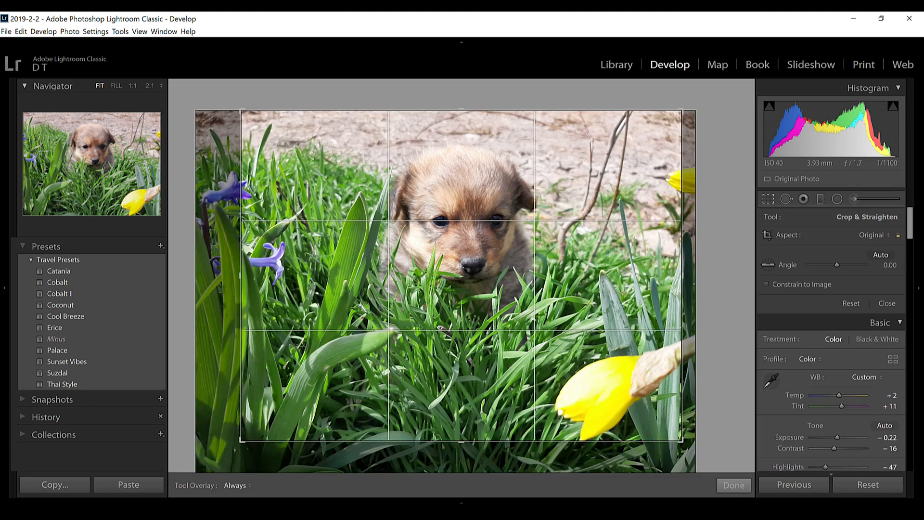
pyautogui.press('Return')
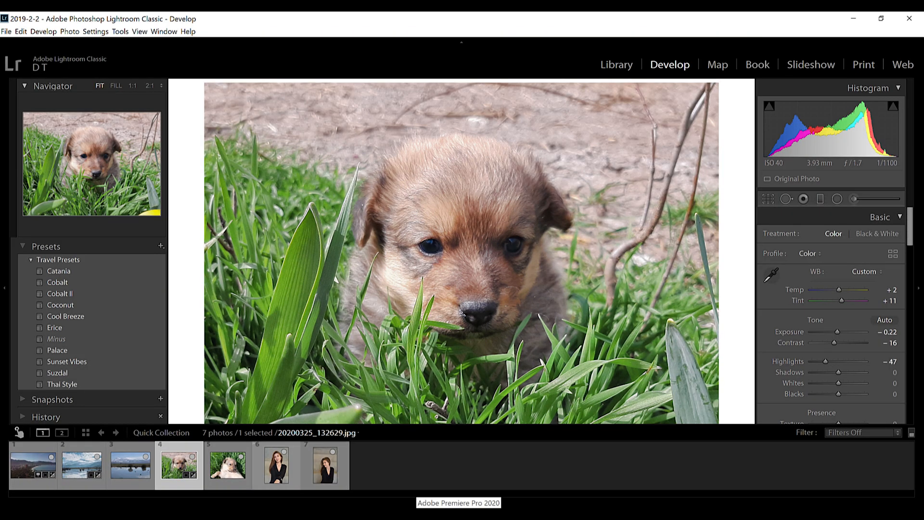
# Open the portrait DSC_0257.JPG and crop it slightly tighter at its original aspect ratio, recentring the woman.
pyautogui.click(271, 452)
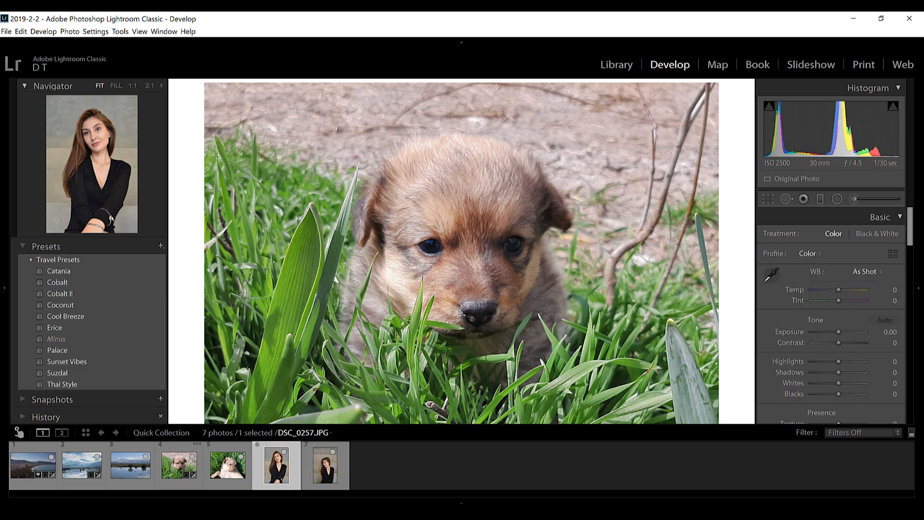
pyautogui.press('r')
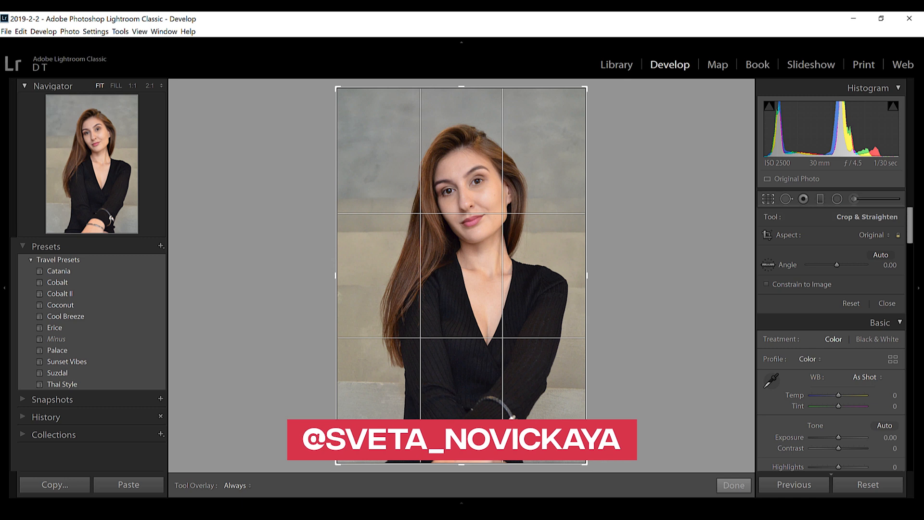
pyautogui.moveTo(337, 275); pyautogui.dragTo(345, 275)
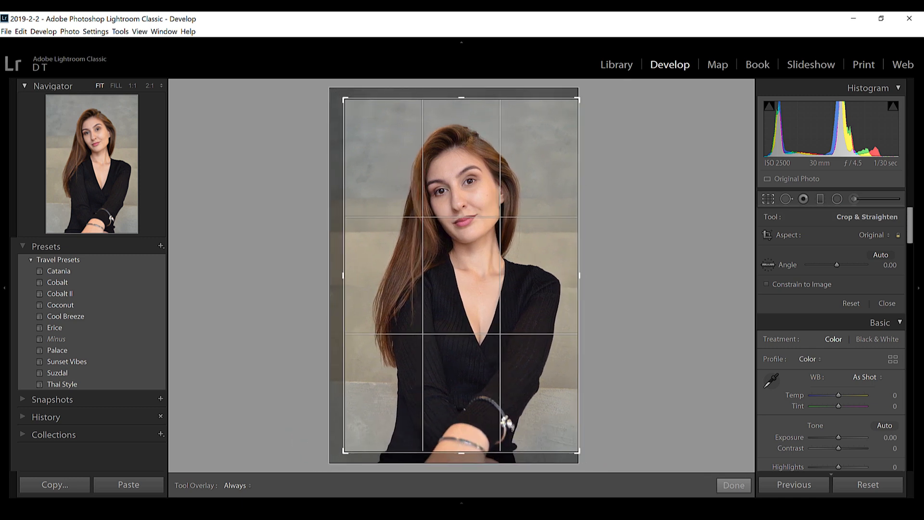
pyautogui.press('Return')
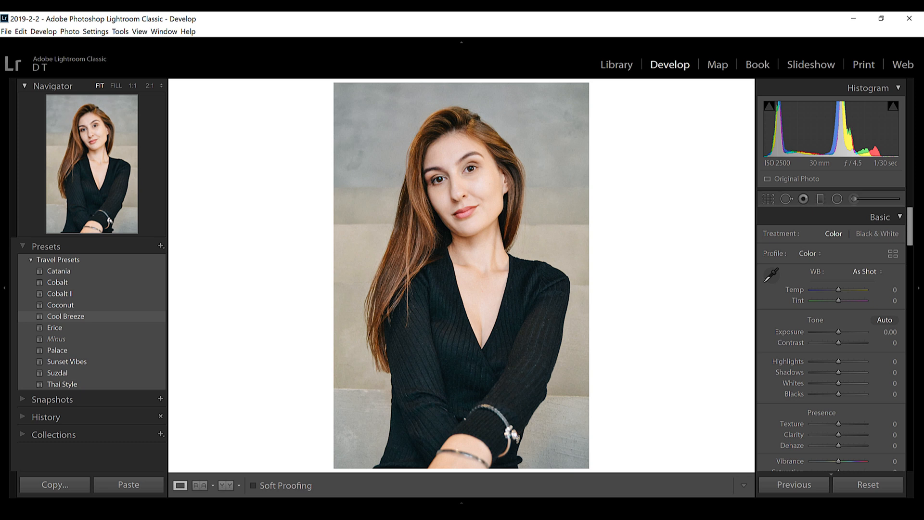
# Apply the Coconut preset to the portrait, set its white balance to Auto and lower Highlights to −96.
pyautogui.click(61, 306)
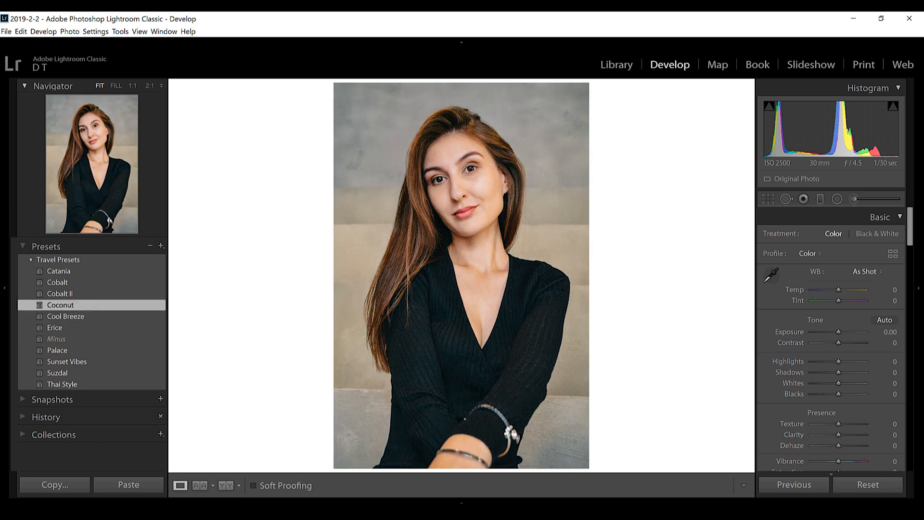
pyautogui.click(866, 271)
pyautogui.click(847, 292)
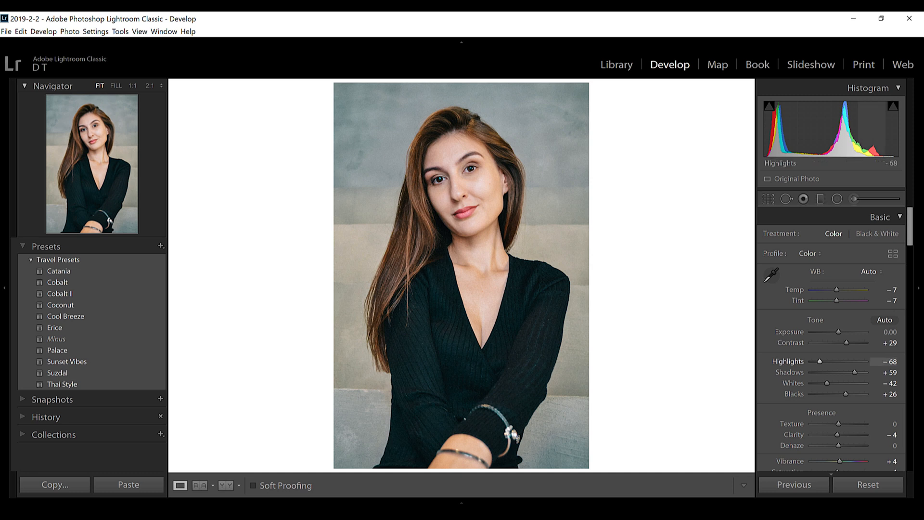
pyautogui.moveTo(819, 361); pyautogui.dragTo(812, 361)
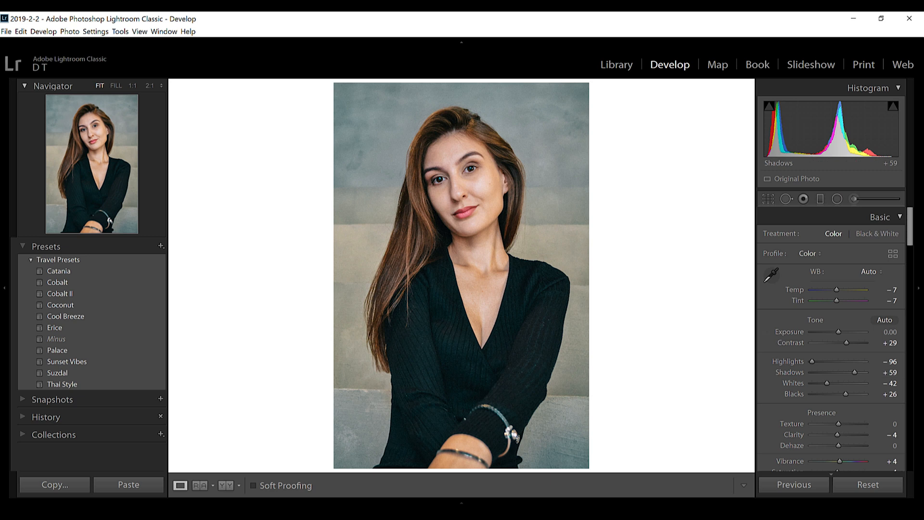
# Review the portrait's tone curve, HSL, sharpening, lens correction, vignette, grain and calibration settings.
pyautogui.scroll(-10, 830, 361)
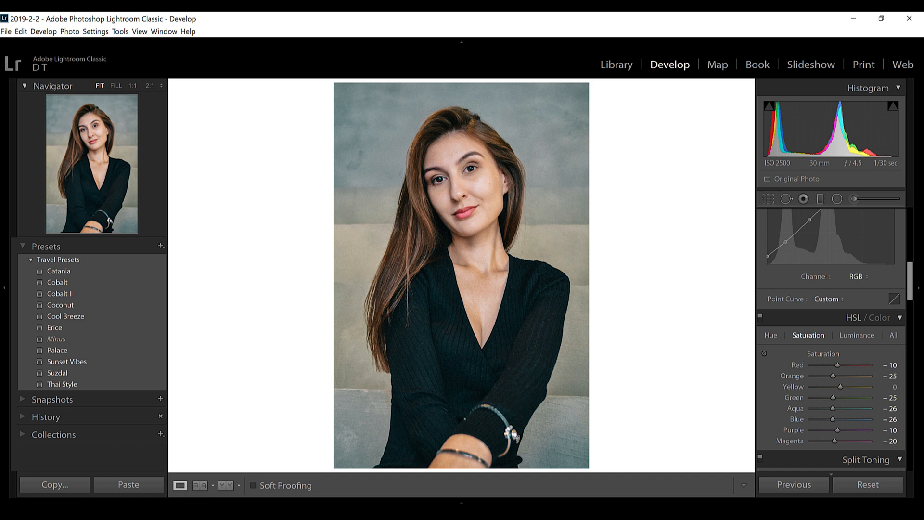
pyautogui.scroll(-10, 832, 337)
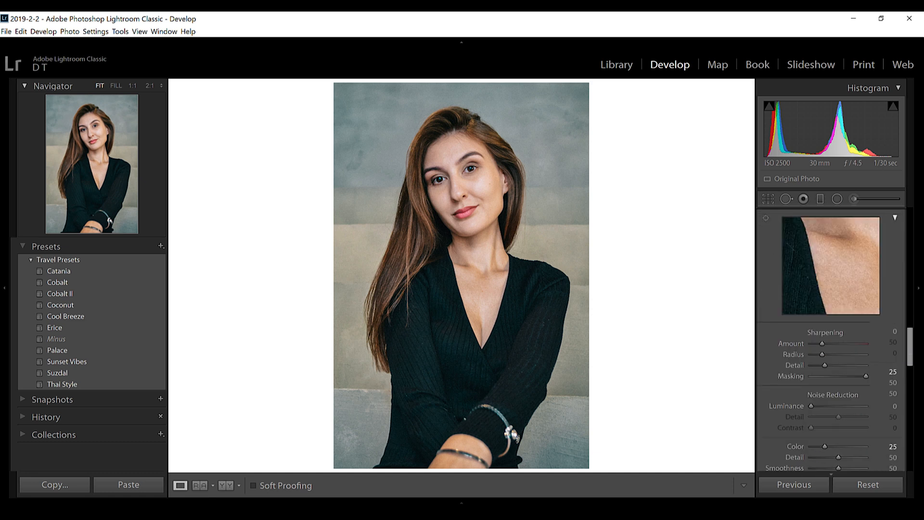
pyautogui.scroll(-8, 831, 337)
pyautogui.scroll(4, 832, 337)
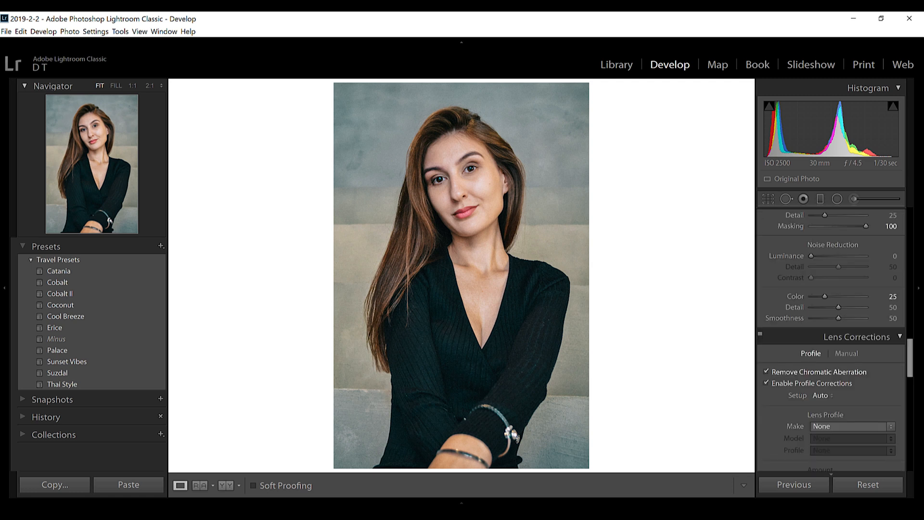
pyautogui.scroll(-8, 831, 368)
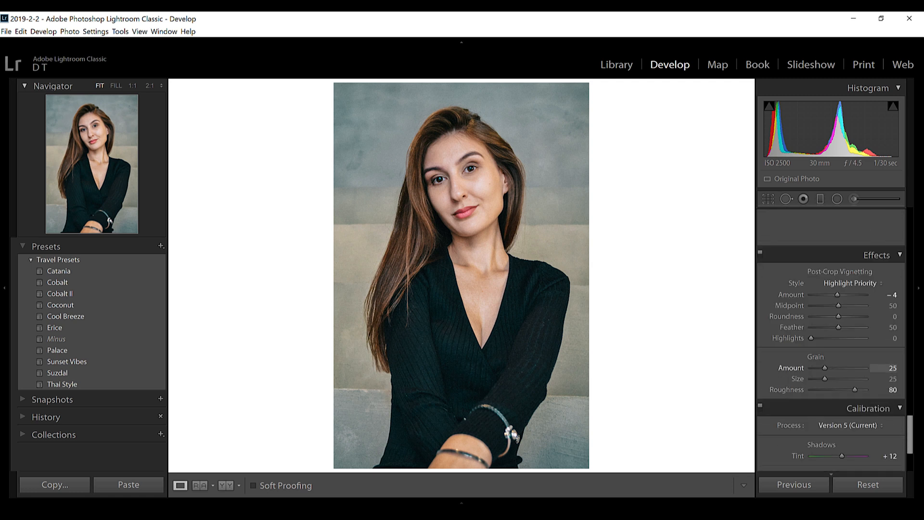
pyautogui.scroll(3, 831, 337)
pyautogui.scroll(5, 831, 337)
pyautogui.scroll(6, 831, 337)
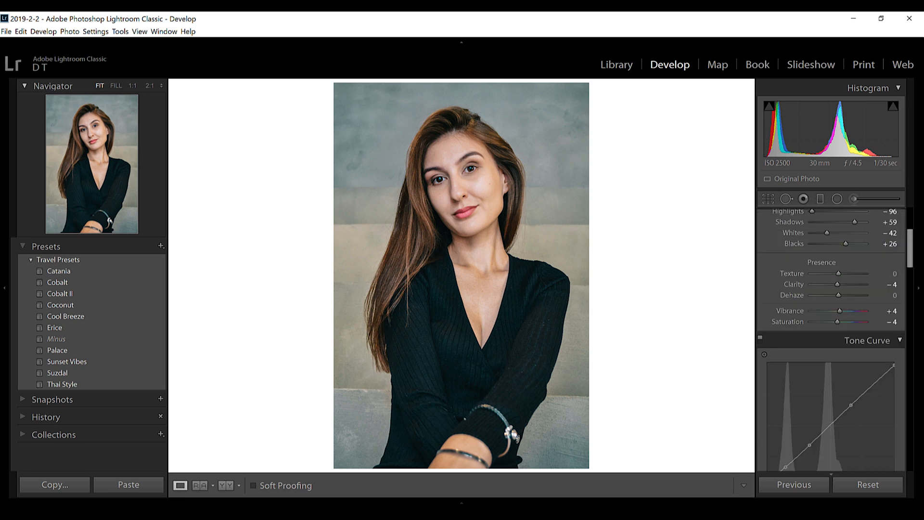
# Set the portrait's Highlights to −100, Shadows to +28 and Contrast to +16.
pyautogui.scroll(3, 832, 337)
pyautogui.moveTo(812, 361); pyautogui.dragTo(810, 362)
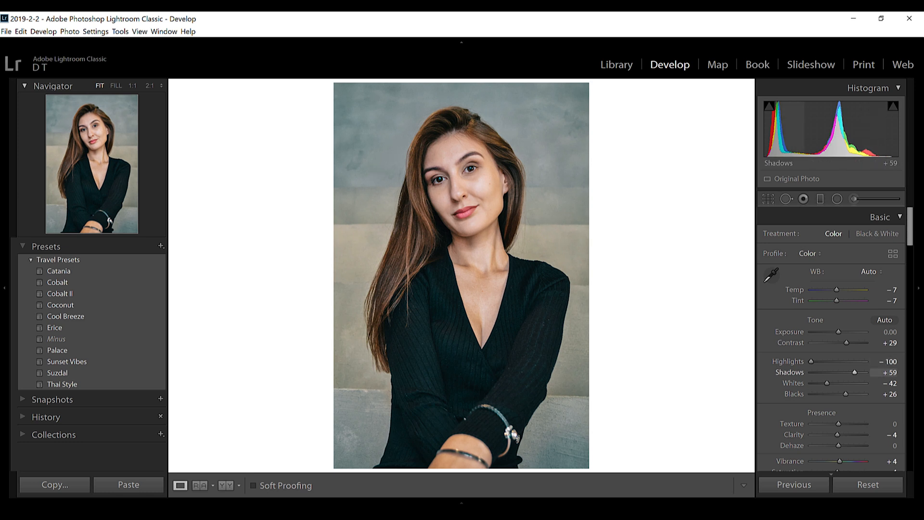
pyautogui.moveTo(854, 372); pyautogui.dragTo(851, 372)
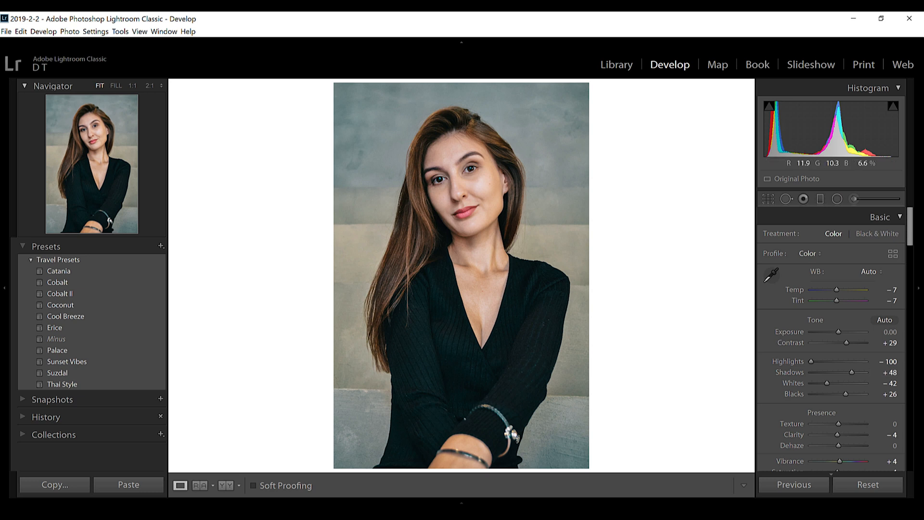
pyautogui.moveTo(851, 372); pyautogui.dragTo(847, 372)
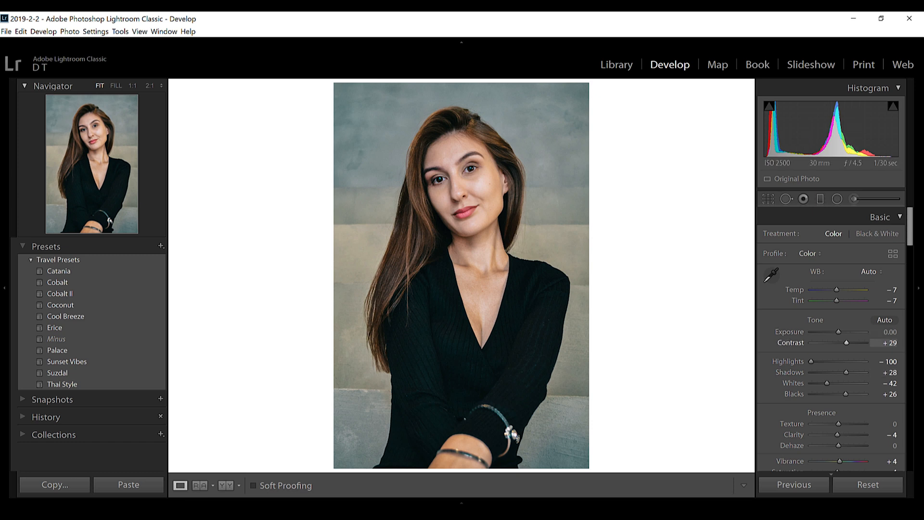
pyautogui.moveTo(846, 342); pyautogui.dragTo(843, 342)
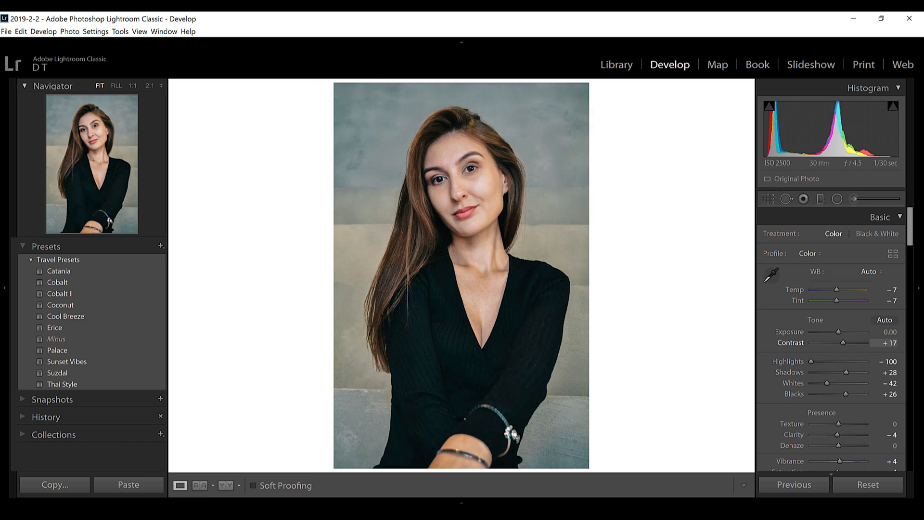
pyautogui.scroll(-3, 831, 342)
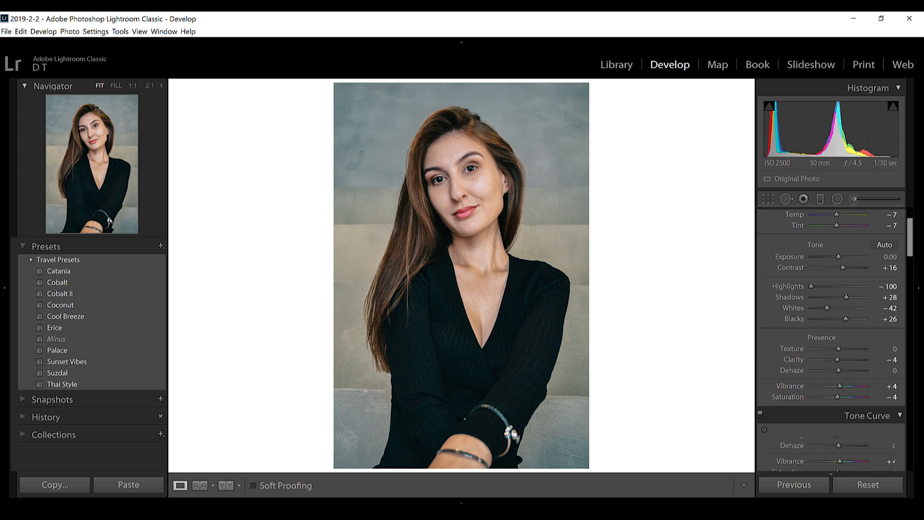
pyautogui.scroll(-5, 831, 342)
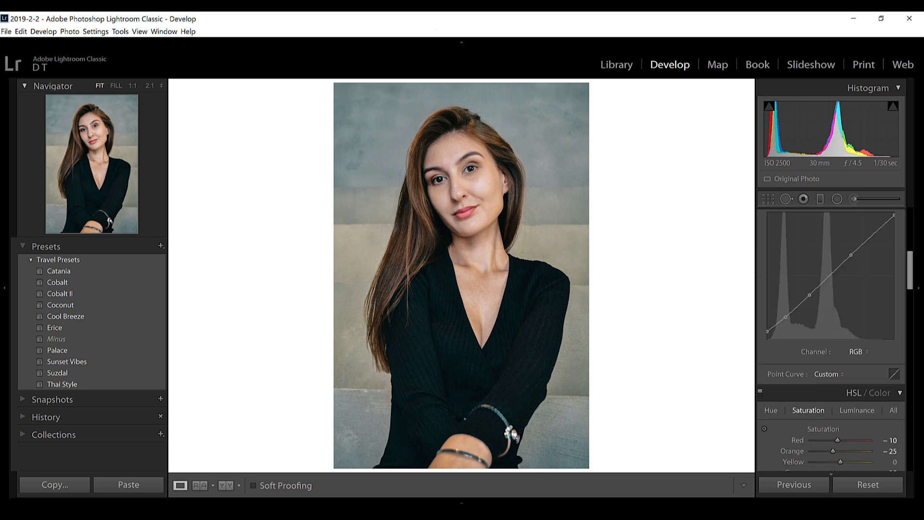
pyautogui.scroll(6, 831, 342)
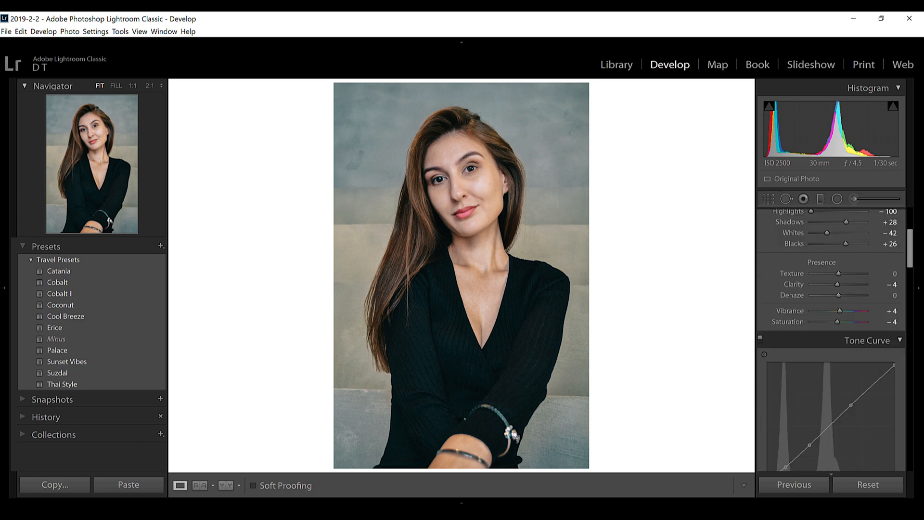